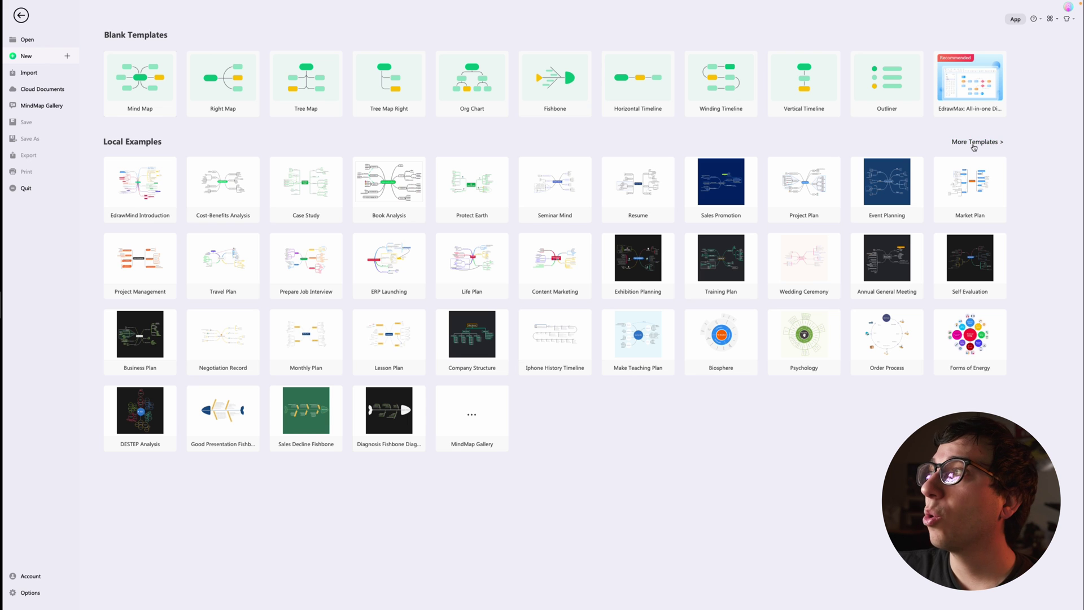
Duplicate the Argumentative essay map found in the gallery's essay templates
{"action": "left_click", "coordinate": [974, 143]}
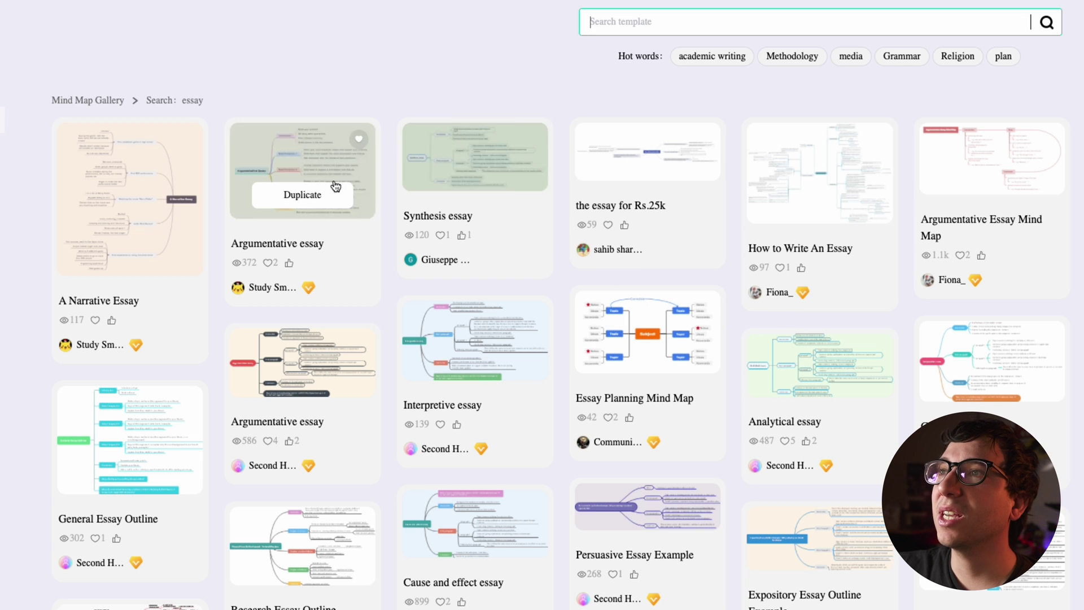
{"action": "left_click", "coordinate": [303, 201]}
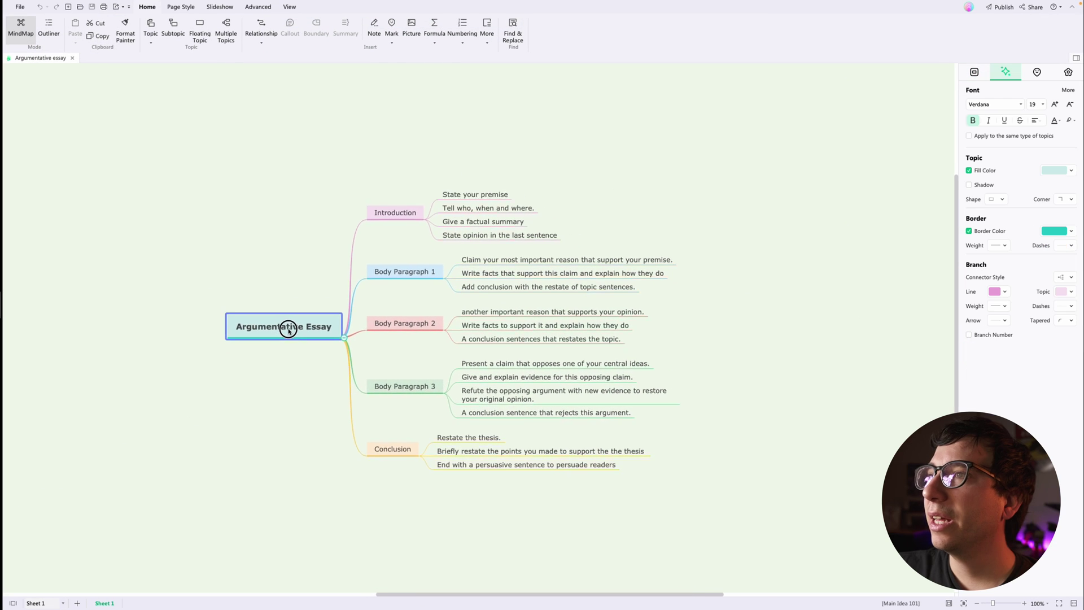
Pan around the Argumentative Essay outline, inspect its central topic, and return to the New page
{"action": "left_click_drag", "start_coordinate": [288, 329], "coordinate": [195, 301]}
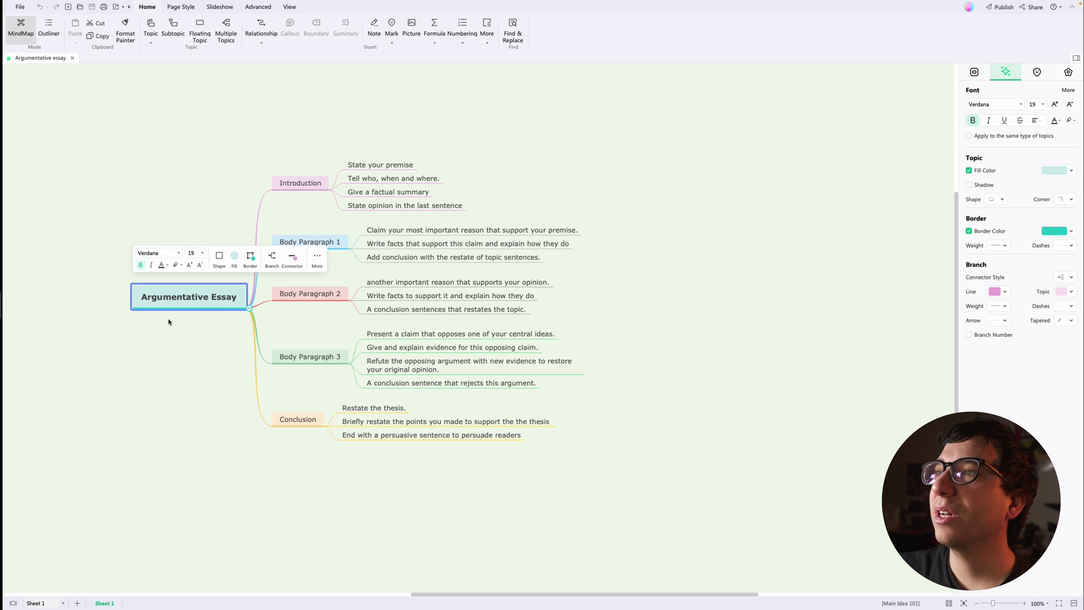
{"action": "left_click", "coordinate": [201, 381]}
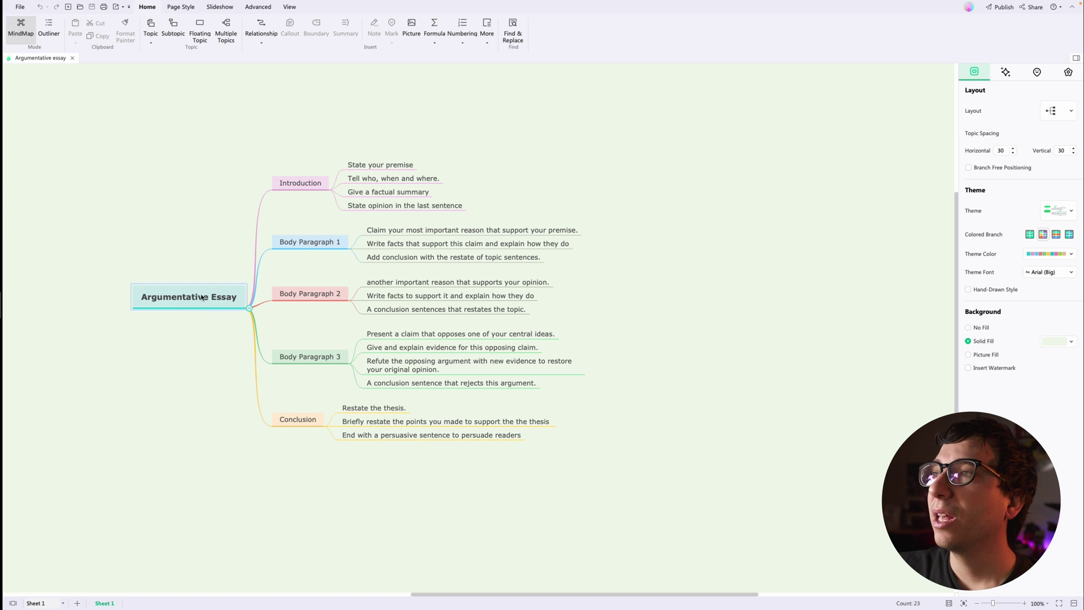
{"action": "left_click", "coordinate": [157, 296]}
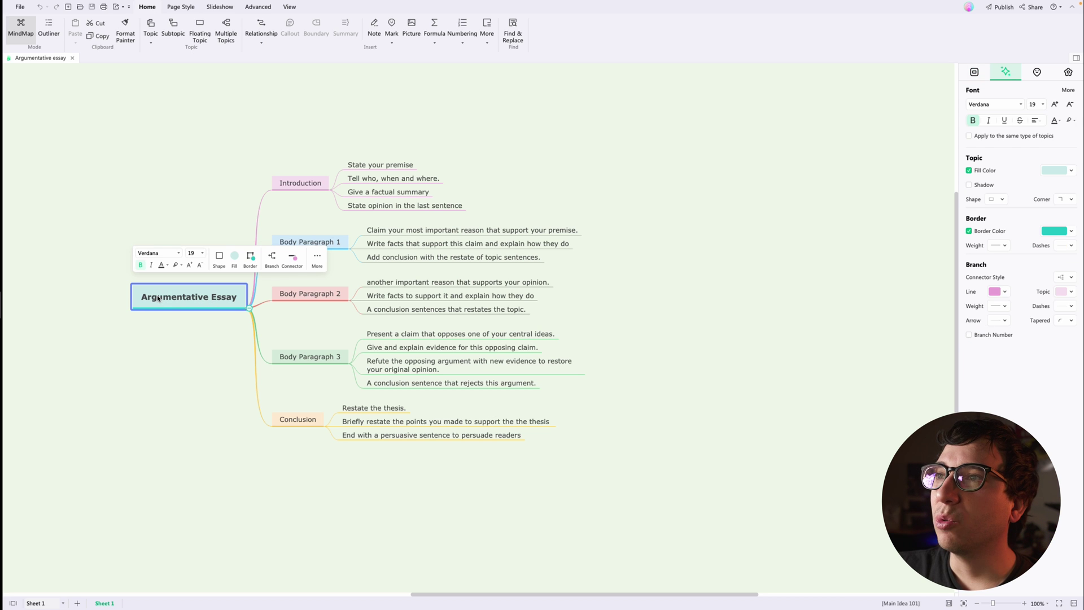
{"action": "left_click", "coordinate": [214, 396]}
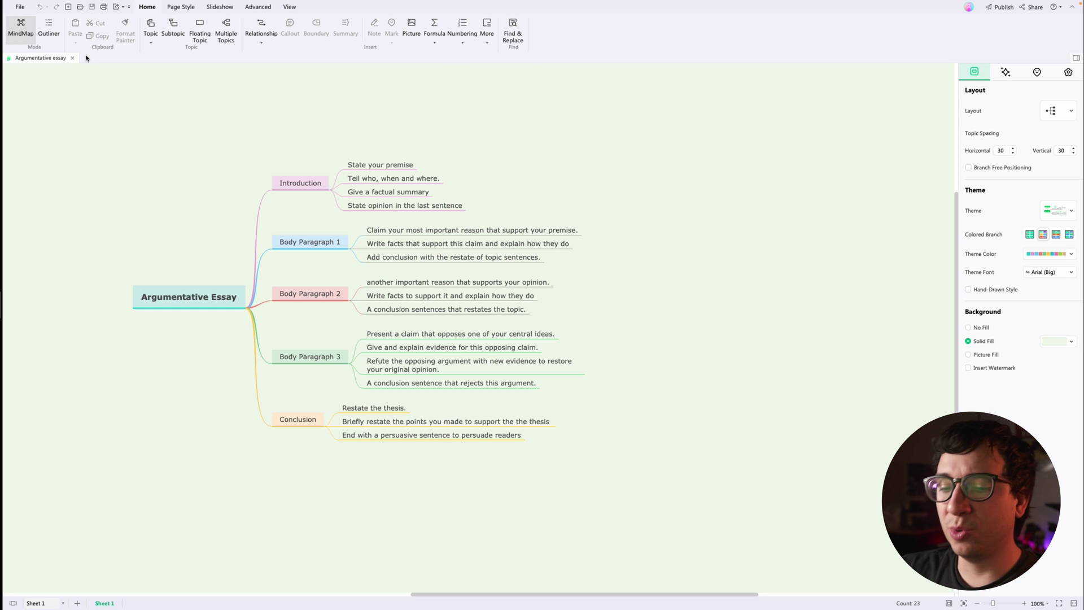
{"action": "left_click", "coordinate": [20, 8]}
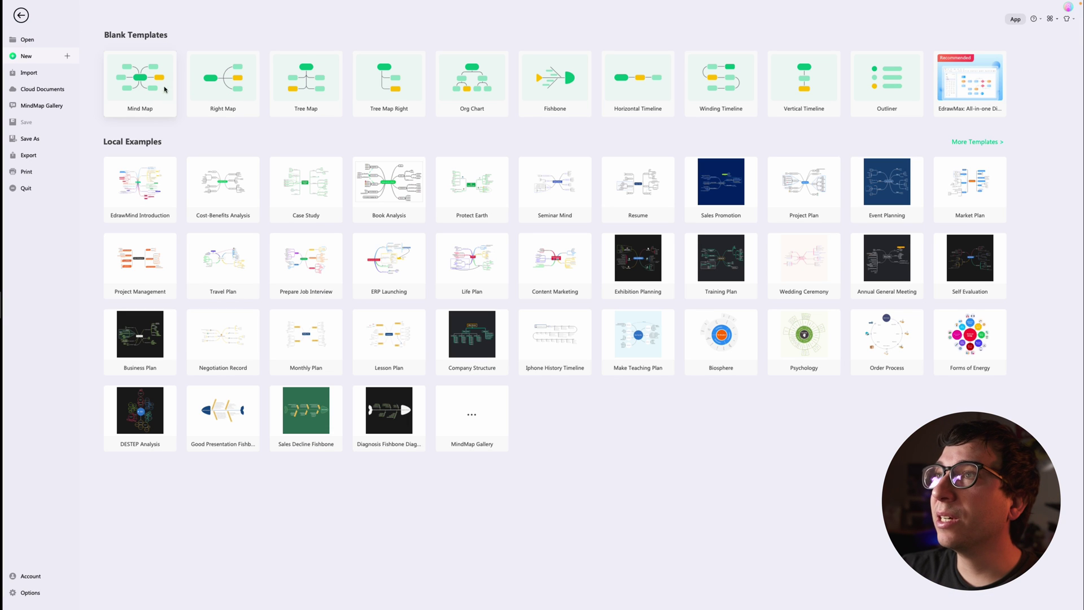
Create a blank Mind Map titled 'Should Schools Embrace Chat GPT' with branches Intro, Para 1, Para 2
{"action": "left_click", "coordinate": [145, 86]}
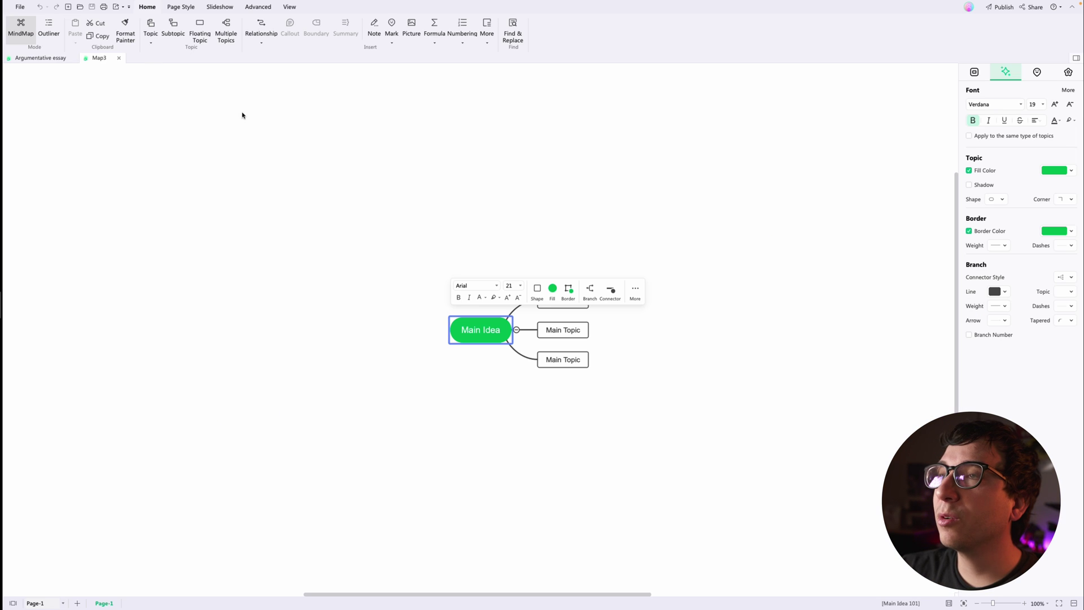
{"action": "left_click_drag", "start_coordinate": [506, 336], "coordinate": [334, 251]}
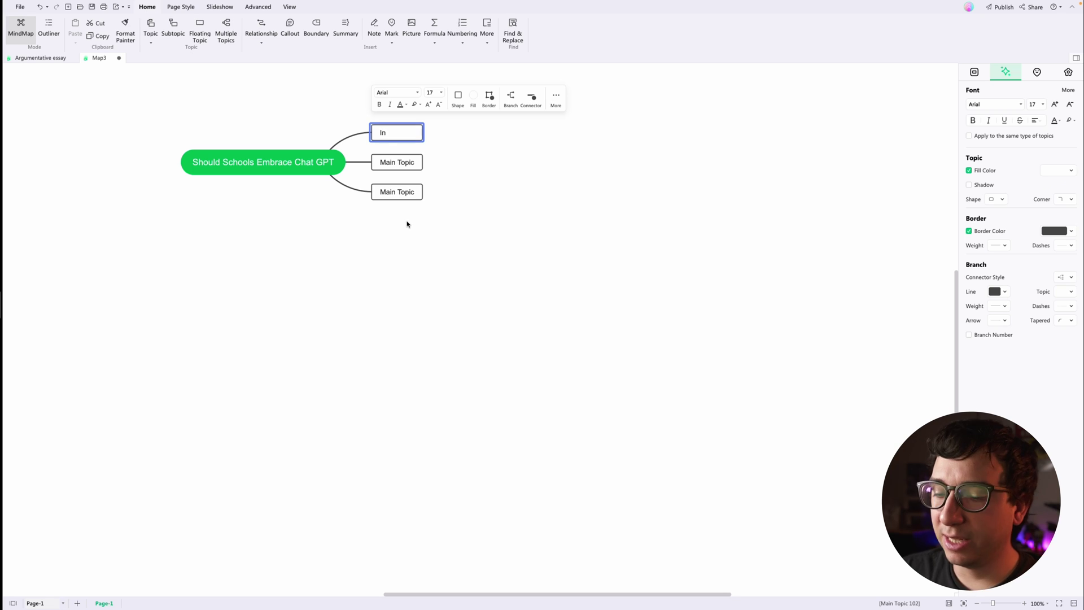
{"action": "scroll", "coordinate": [435, 172], "scroll_direction": "down", "scroll_amount": 1}
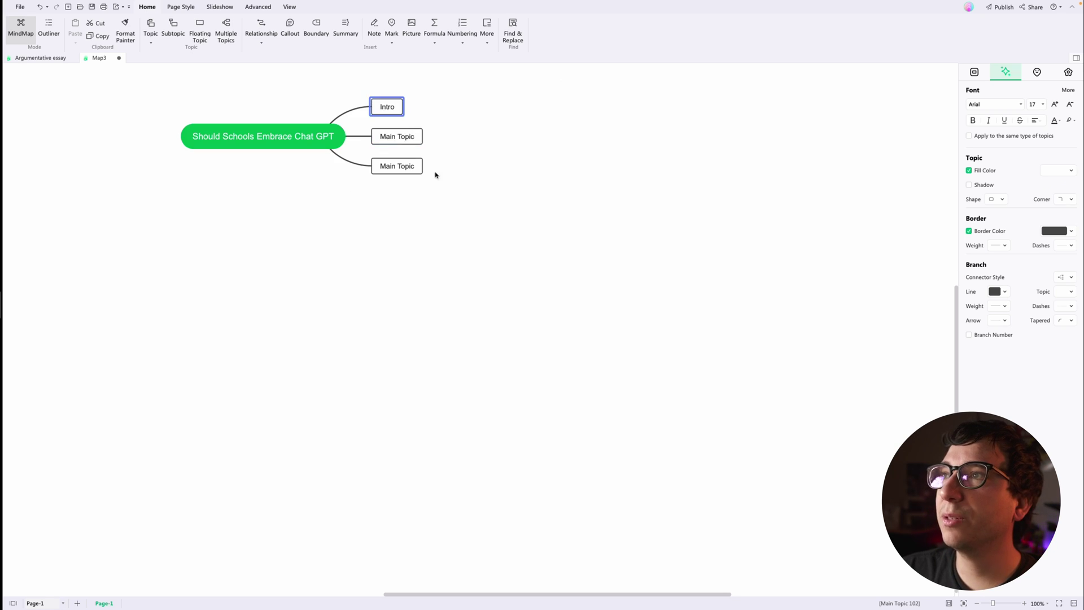
{"action": "left_click", "coordinate": [393, 136]}
{"action": "type", "text": "Para 1"}
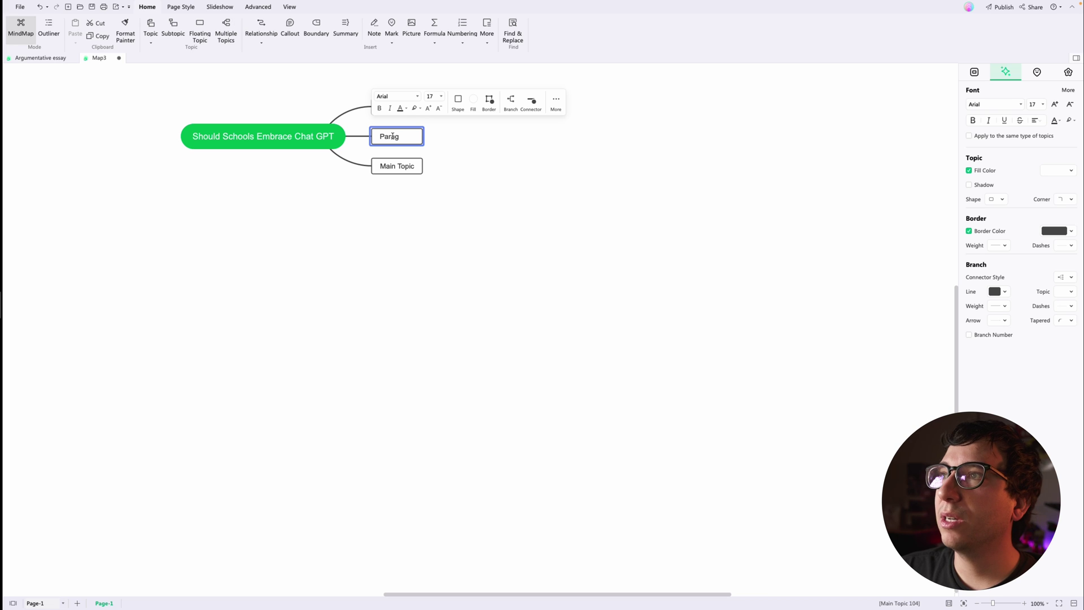
{"action": "double_click", "coordinate": [403, 168]}
{"action": "type", "text": "Para 2"}
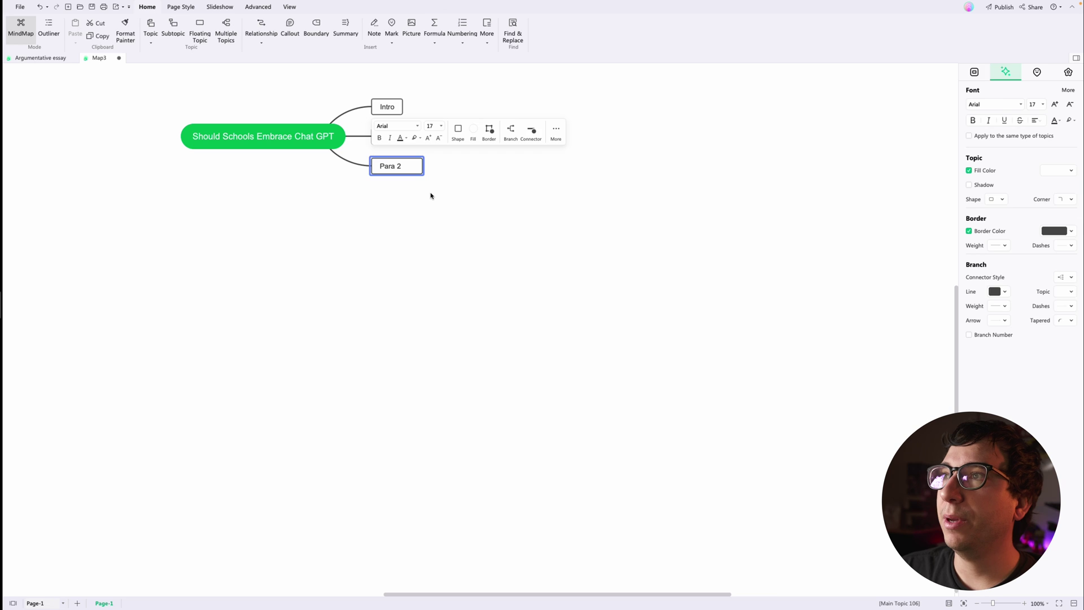
{"action": "left_click", "coordinate": [431, 196]}
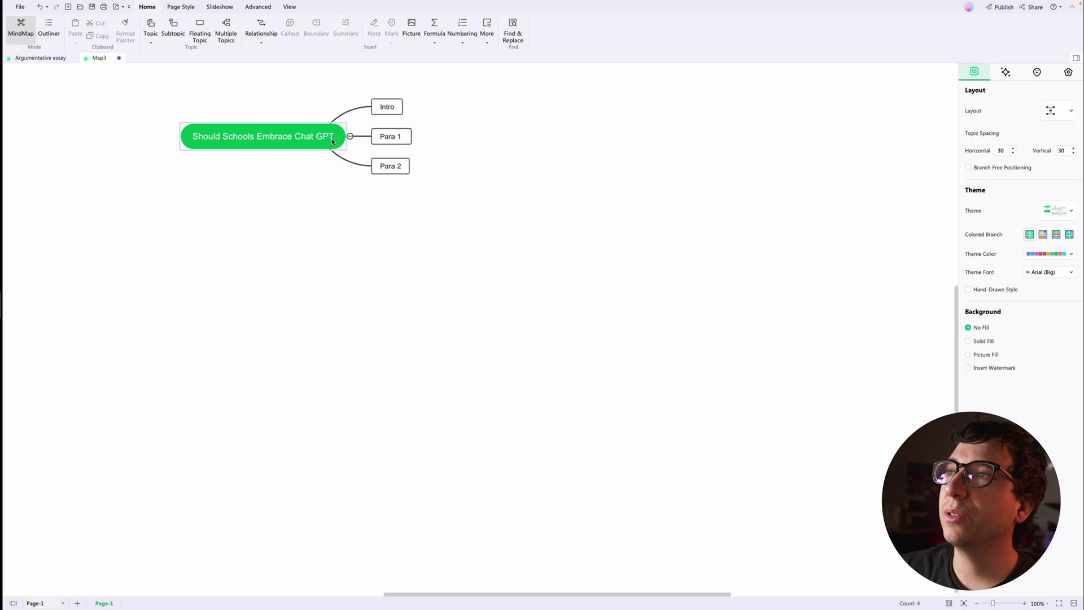
Insert a fourth main branch below Para 2 and name it 'Para 3'
{"action": "right_click", "coordinate": [331, 138]}
{"action": "left_click", "coordinate": [178, 32]}
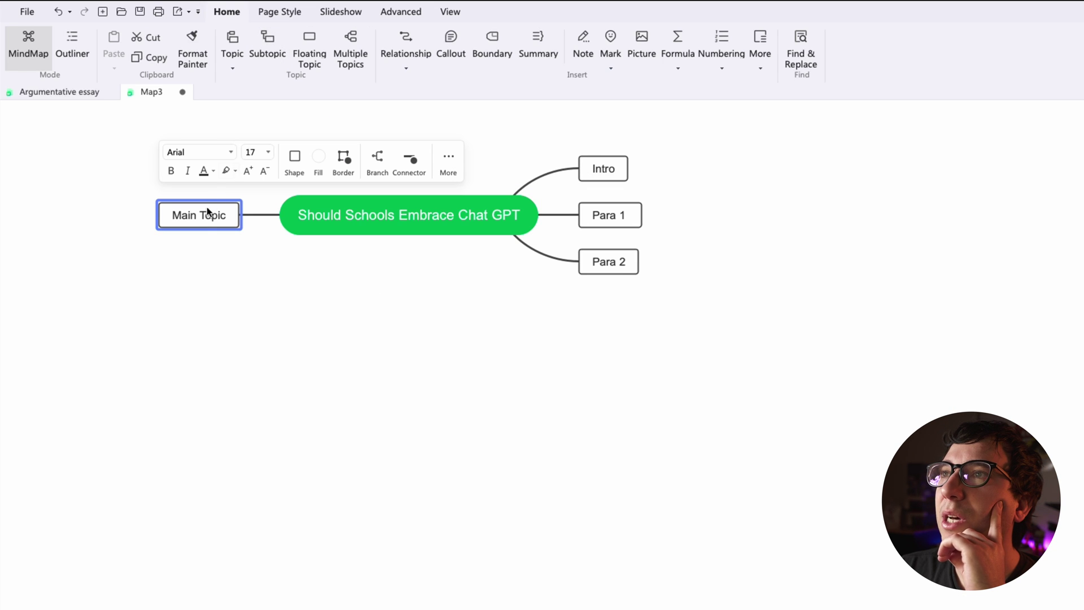
{"action": "left_click_drag", "start_coordinate": [209, 214], "coordinate": [617, 307]}
{"action": "left_click_drag", "start_coordinate": [396, 194], "coordinate": [399, 189]}
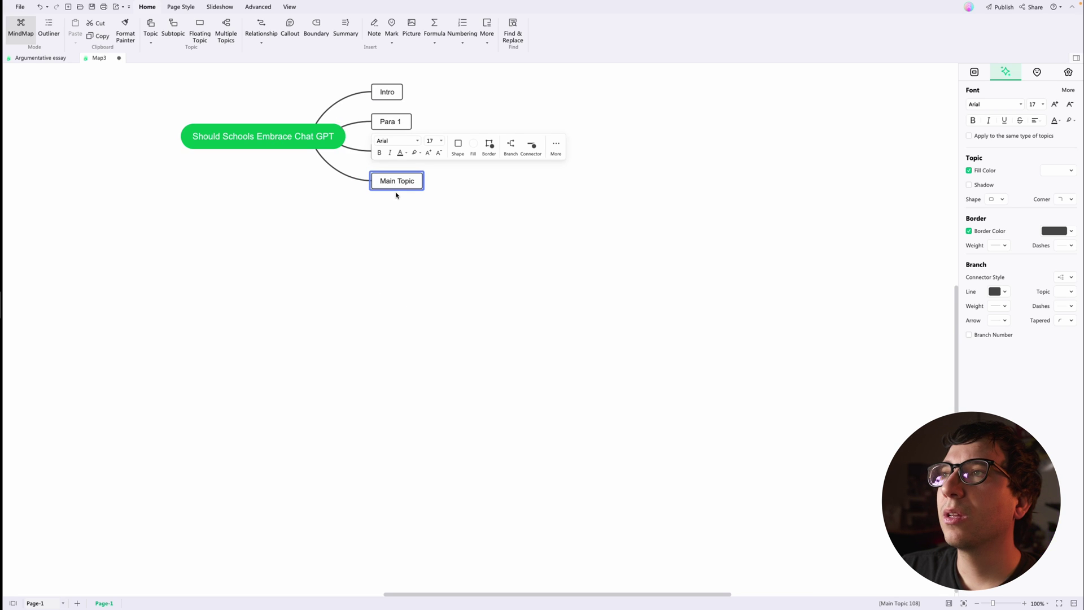
{"action": "left_click", "coordinate": [474, 210]}
{"action": "double_click", "coordinate": [399, 185]}
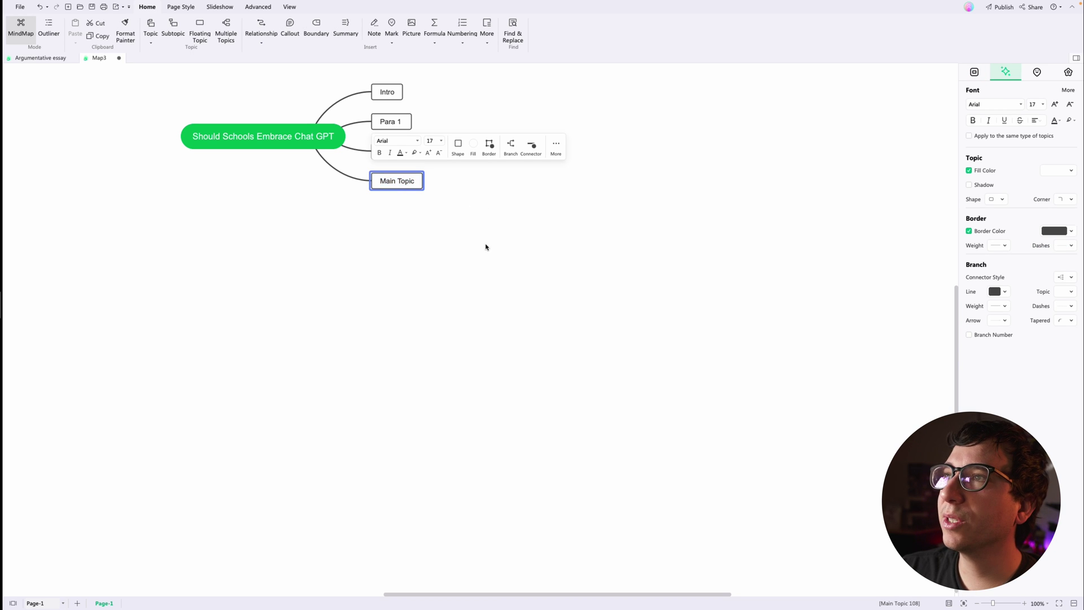
{"action": "left_click", "coordinate": [485, 245]}
{"action": "left_click", "coordinate": [387, 181]}
{"action": "double_click", "coordinate": [388, 182]}
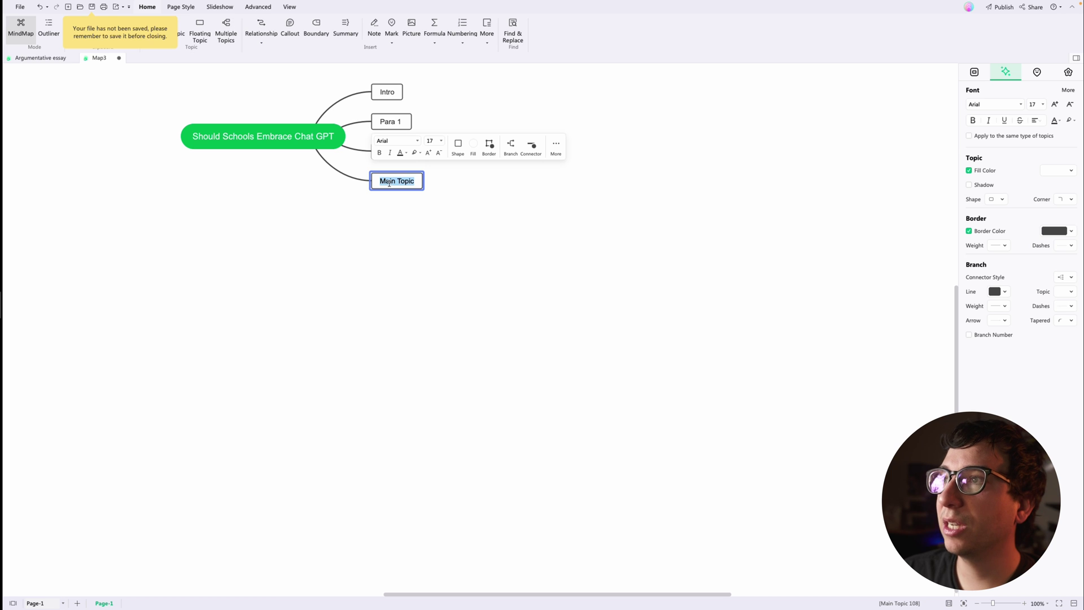
{"action": "type", "text": "Para 3"}
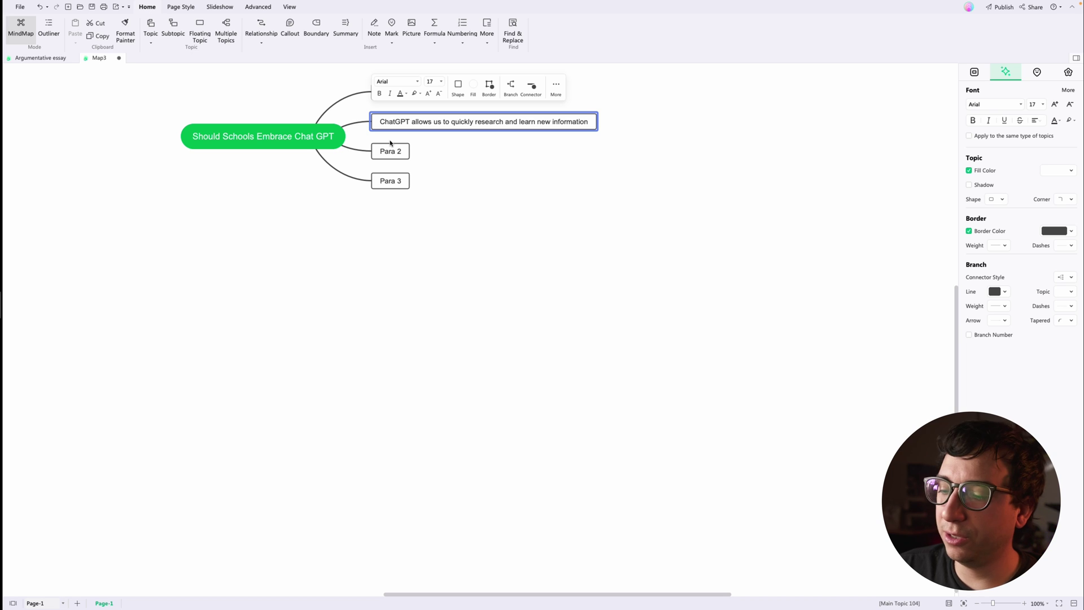
Label the branches Pro, Con – 'ChatGPT can cause students to be lazy', and Neutral on unreliable information
{"action": "type", "text": "Pro "}
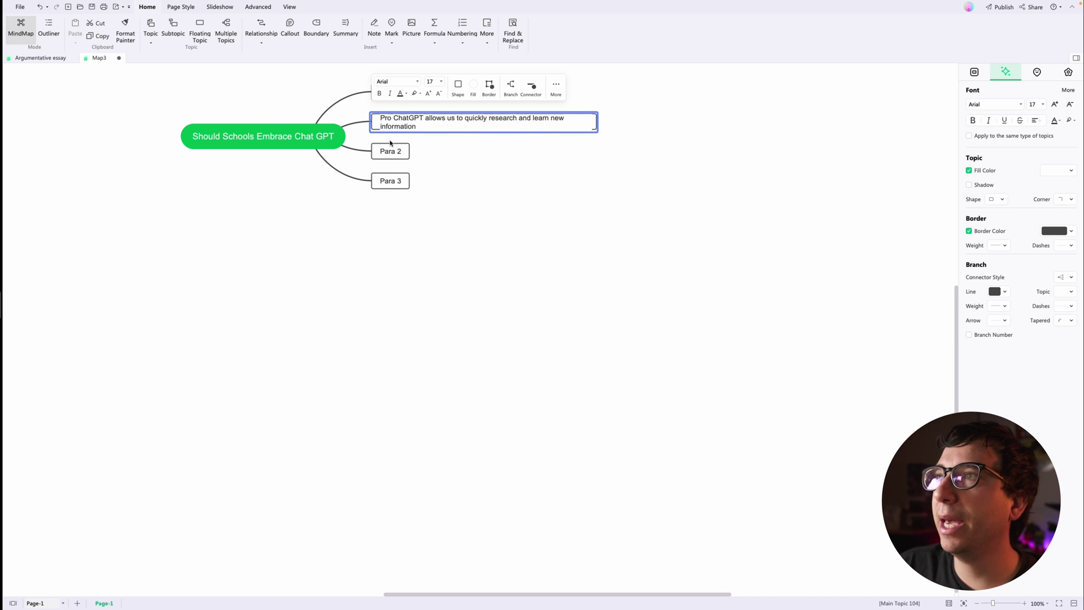
{"action": "type", "text": "-"}
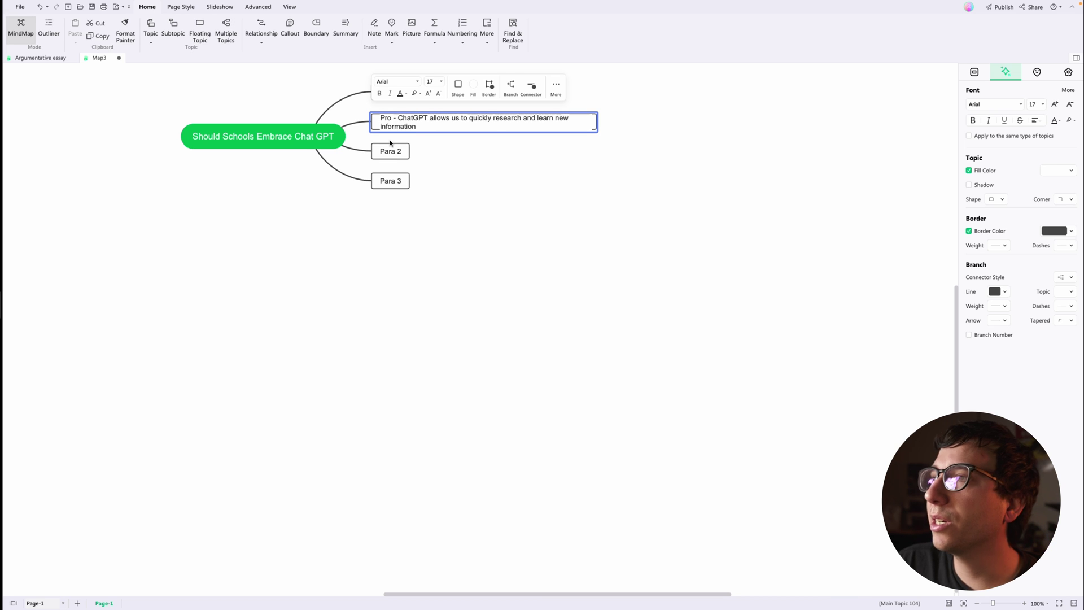
{"action": "left_click", "coordinate": [431, 170]}
{"action": "double_click", "coordinate": [397, 156]}
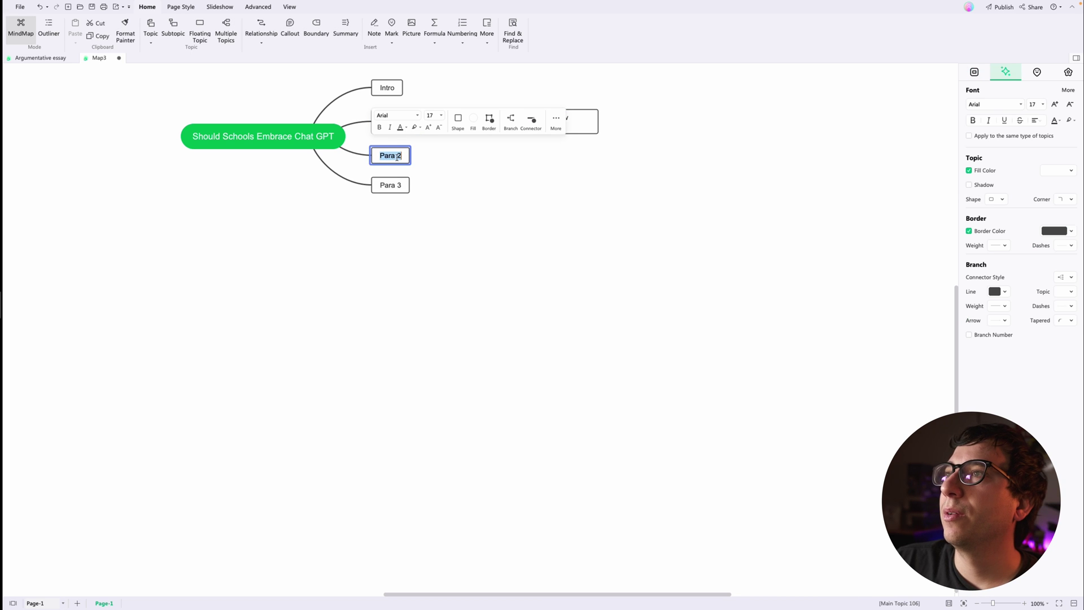
{"action": "type", "text": "Con - "}
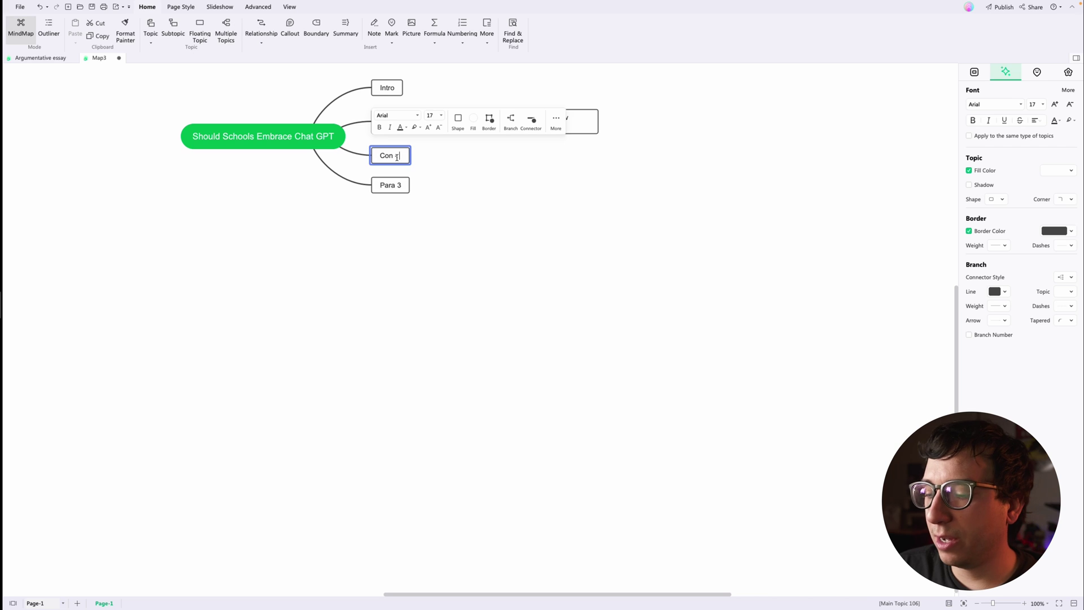
{"action": "type", "text": "ChatGPT "}
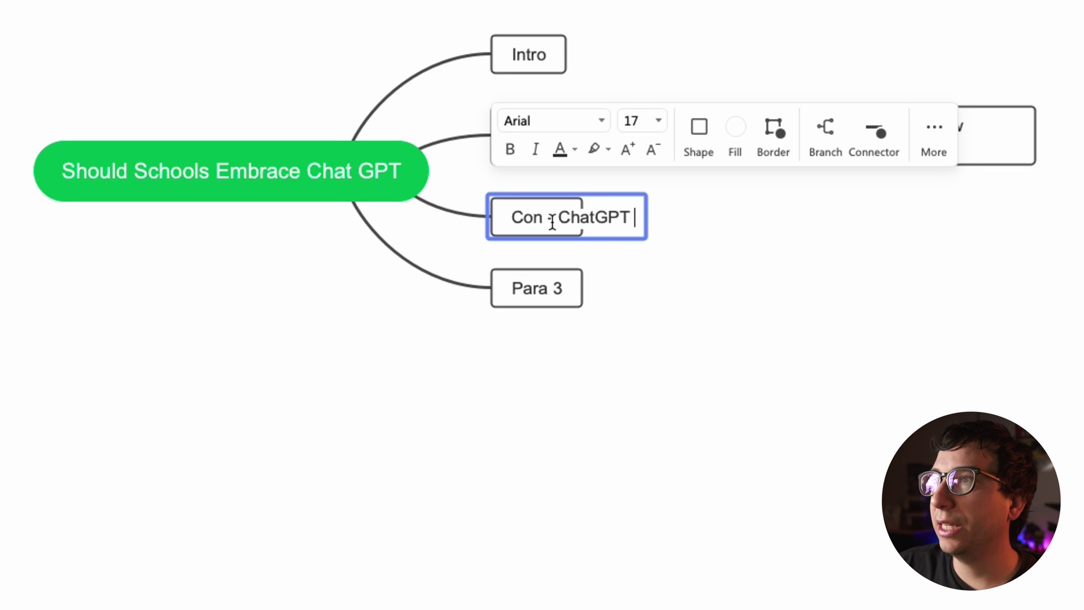
{"action": "type", "text": "can"}
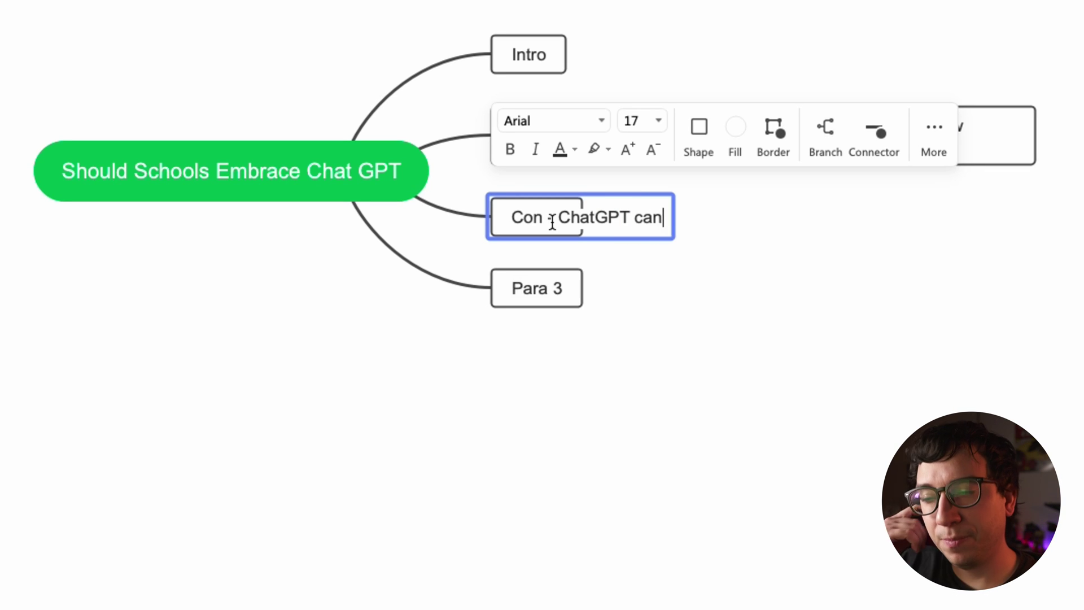
{"action": "type", "text": " cause students to "}
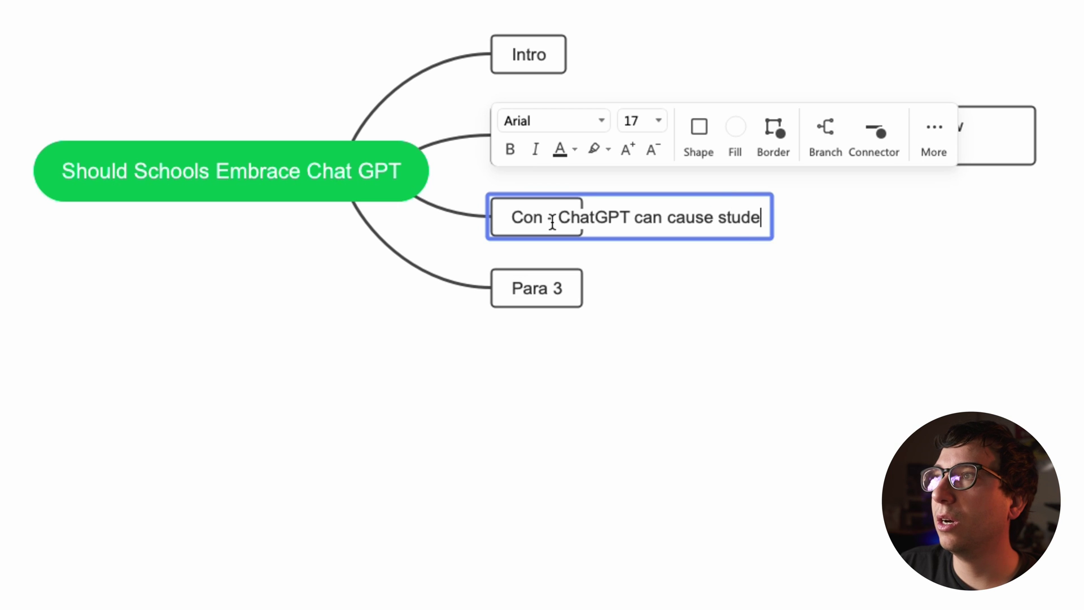
{"action": "type", "text": "be lazy"}
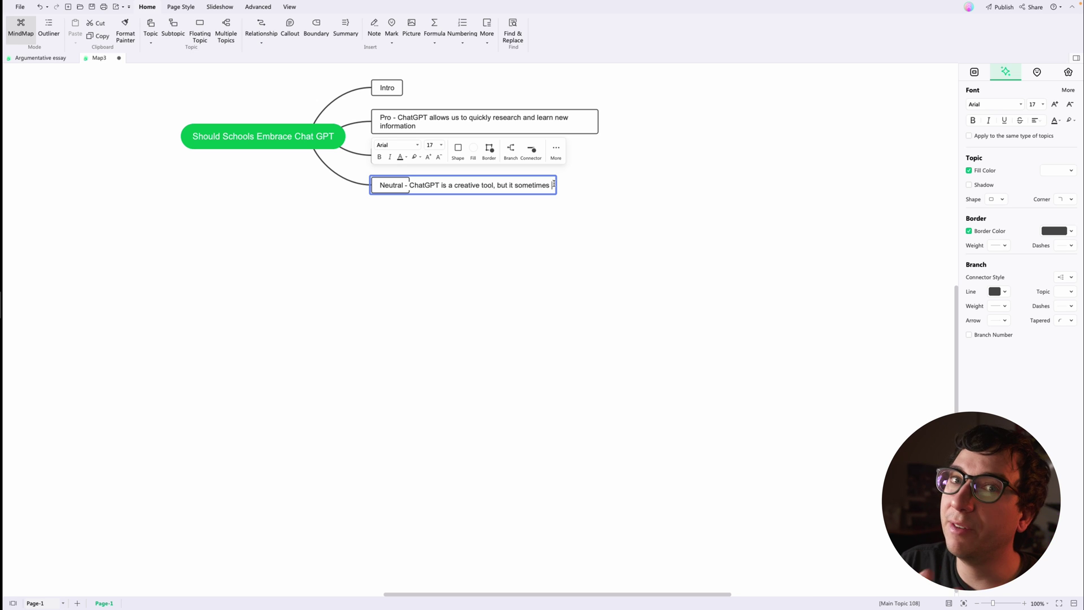
{"action": "type", "text": "it gives unrel"}
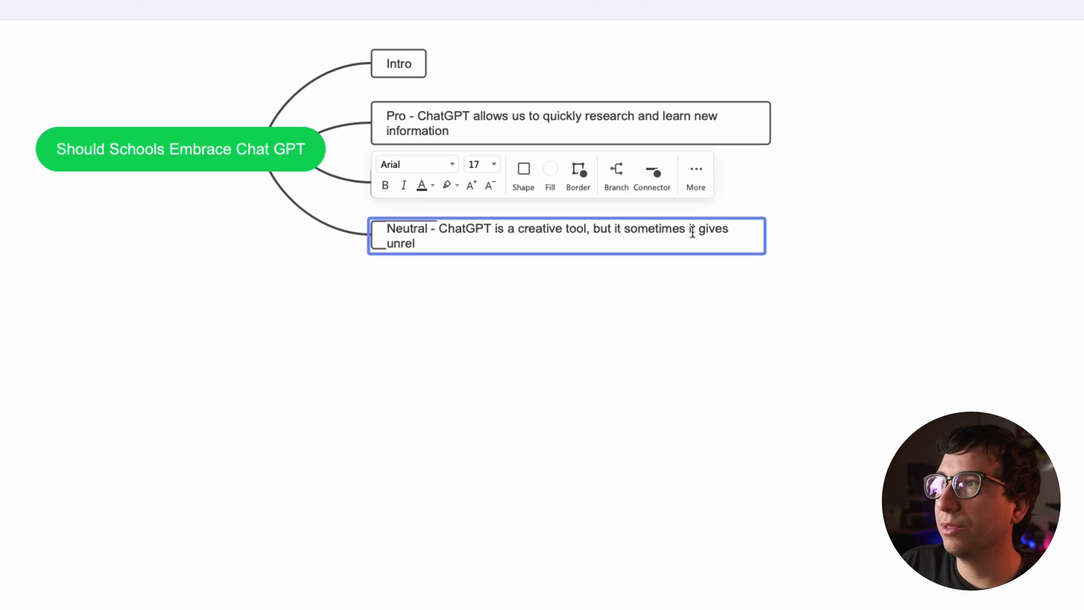
{"action": "type", "text": "iable or in"}
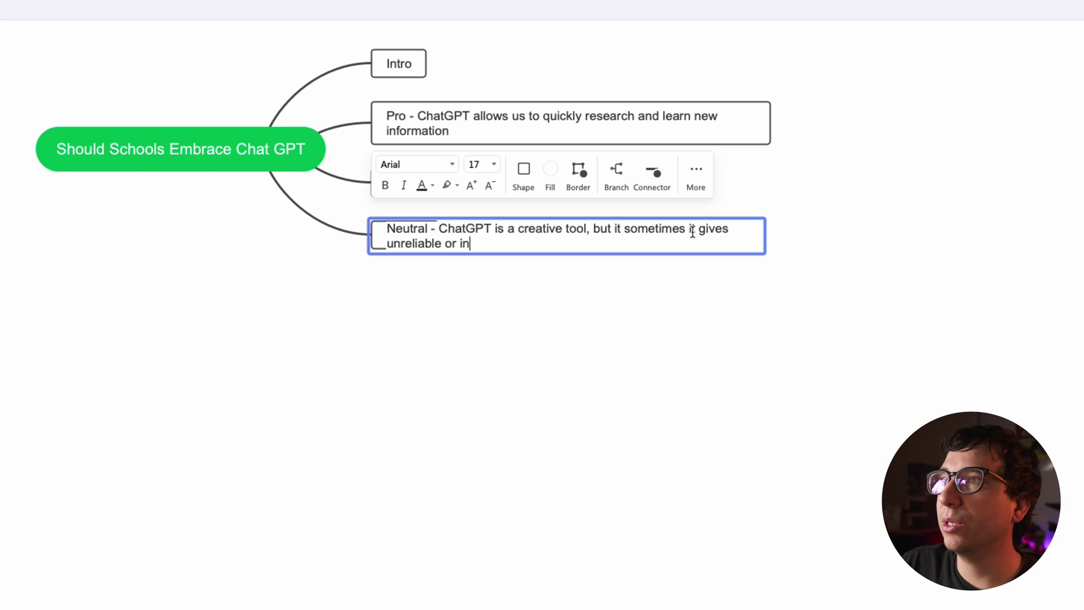
{"action": "type", "text": "correct inf"}
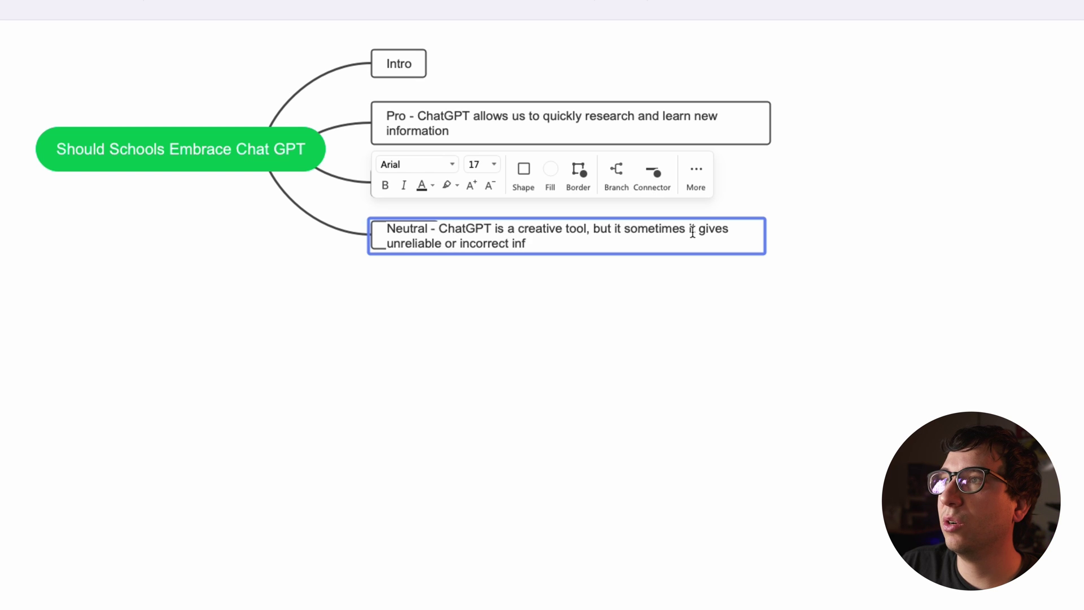
{"action": "type", "text": "ormation"}
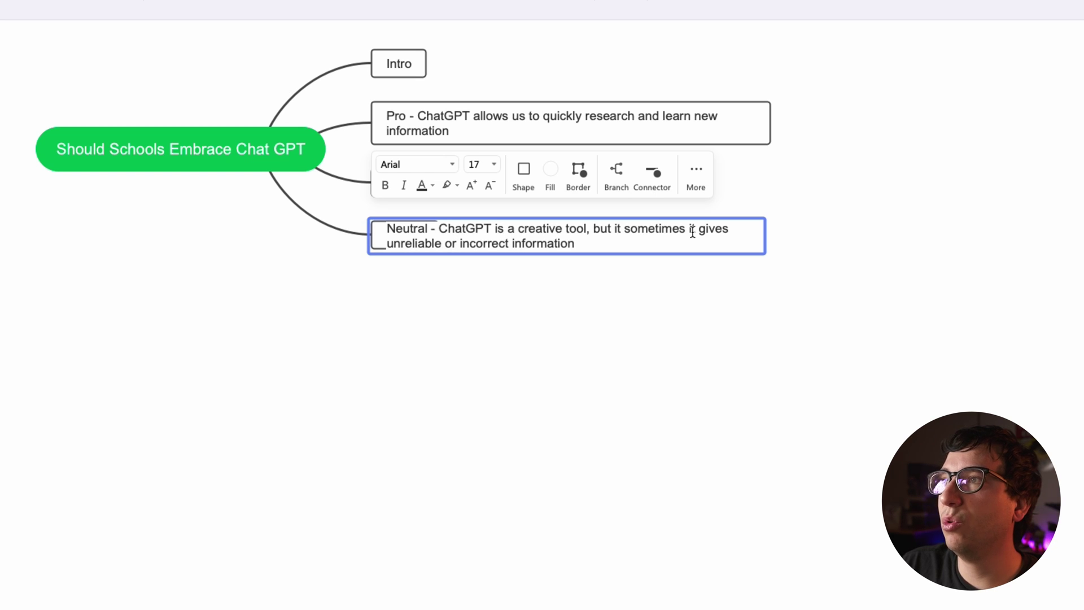
{"action": "left_click", "coordinate": [702, 346]}
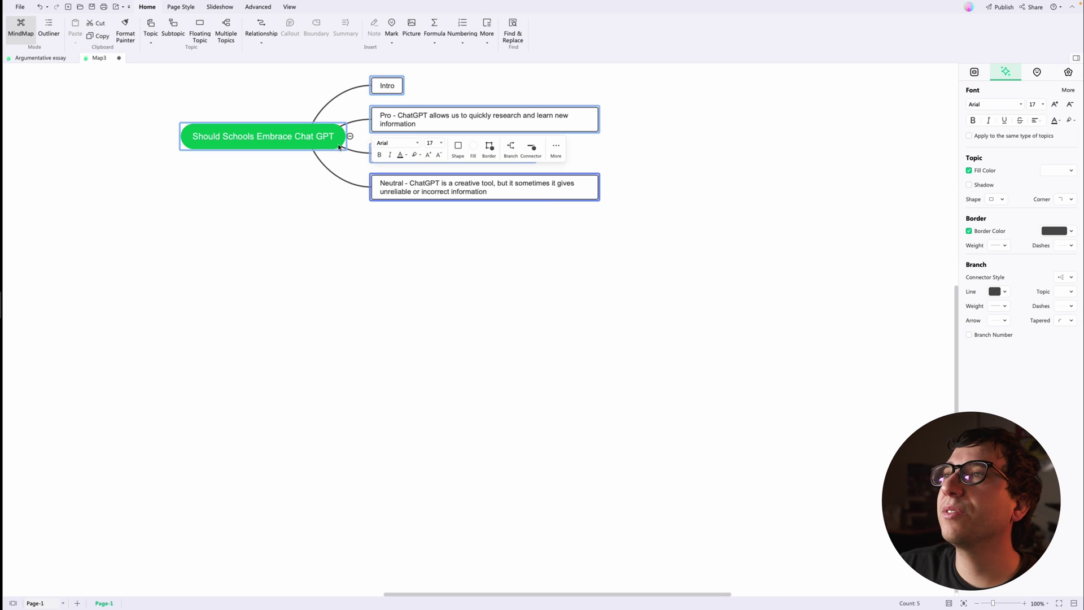
Drag the central topic to shift the whole map down and to the left
{"action": "left_click", "coordinate": [237, 149]}
{"action": "left_click_drag", "start_coordinate": [290, 138], "coordinate": [173, 237]}
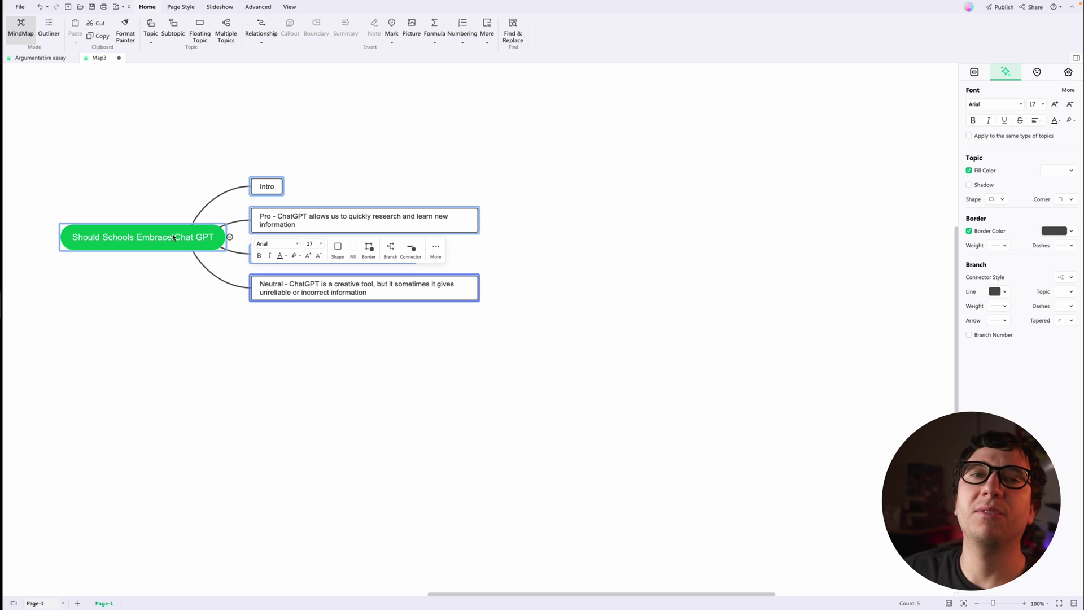
{"action": "left_click", "coordinate": [263, 196]}
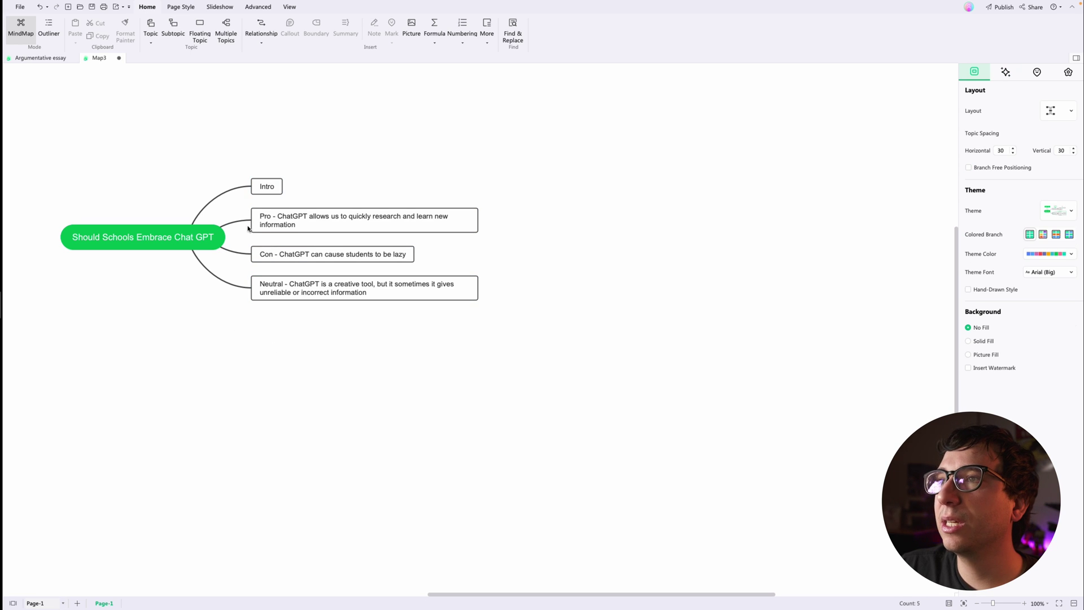
Add a new blank subtopic under the Pro argument
{"action": "left_click", "coordinate": [265, 190]}
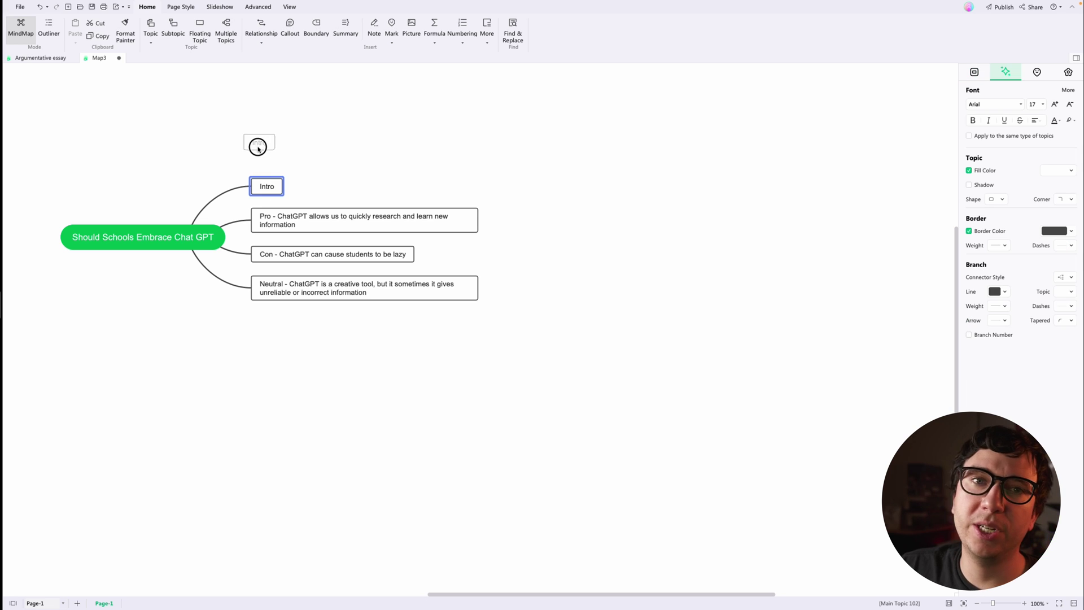
{"action": "left_click", "coordinate": [264, 188]}
{"action": "left_click_drag", "start_coordinate": [269, 364], "coordinate": [325, 221]}
{"action": "left_click", "coordinate": [283, 383]}
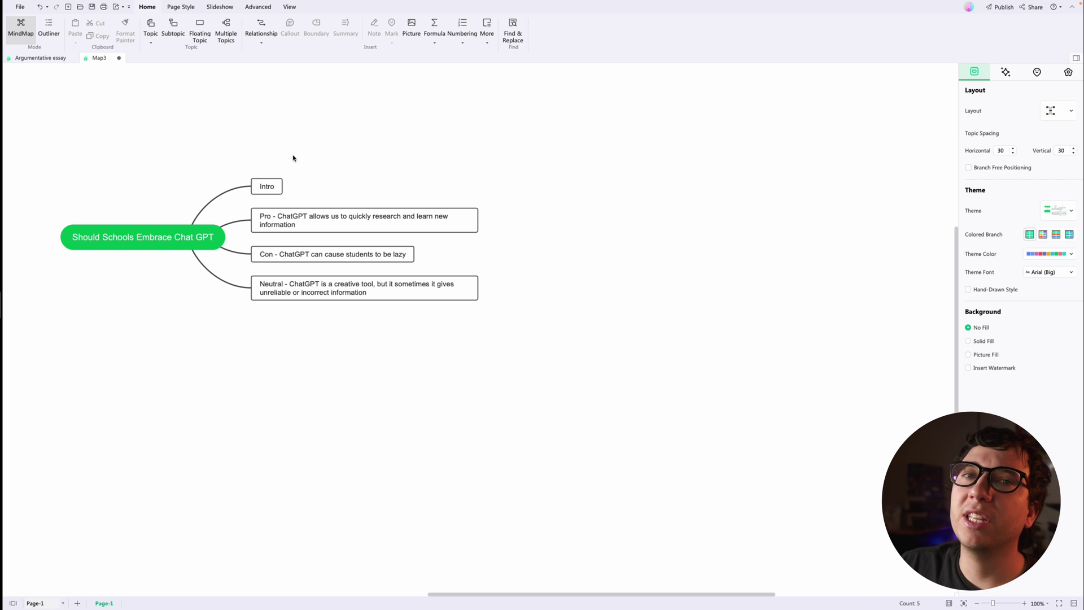
{"action": "key", "text": "ctrl+a"}
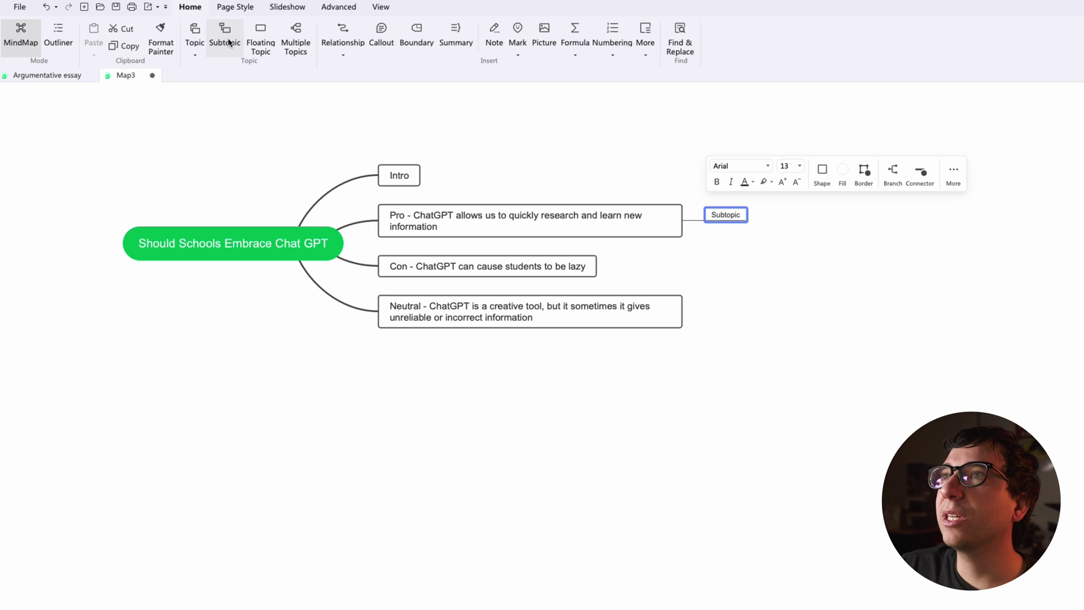
{"action": "left_click_drag", "start_coordinate": [735, 221], "coordinate": [734, 215]}
Give Pro two points: easy prompting with informative AI responses, and effortless brainstorming
{"action": "double_click", "coordinate": [734, 216]}
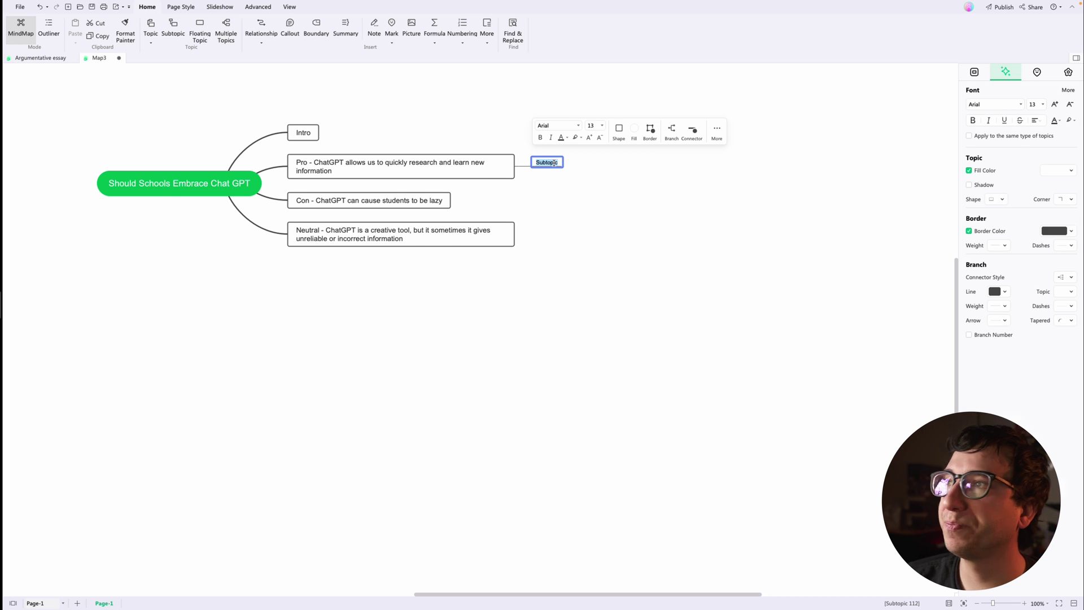
{"action": "type", "text": "Using this AI tool, users can easily enter prompts and the AI responds with very informative answers."}
{"action": "key", "text": "Return"}
{"action": "key", "text": "Return"}
{"action": "type", "text": "Cha"}
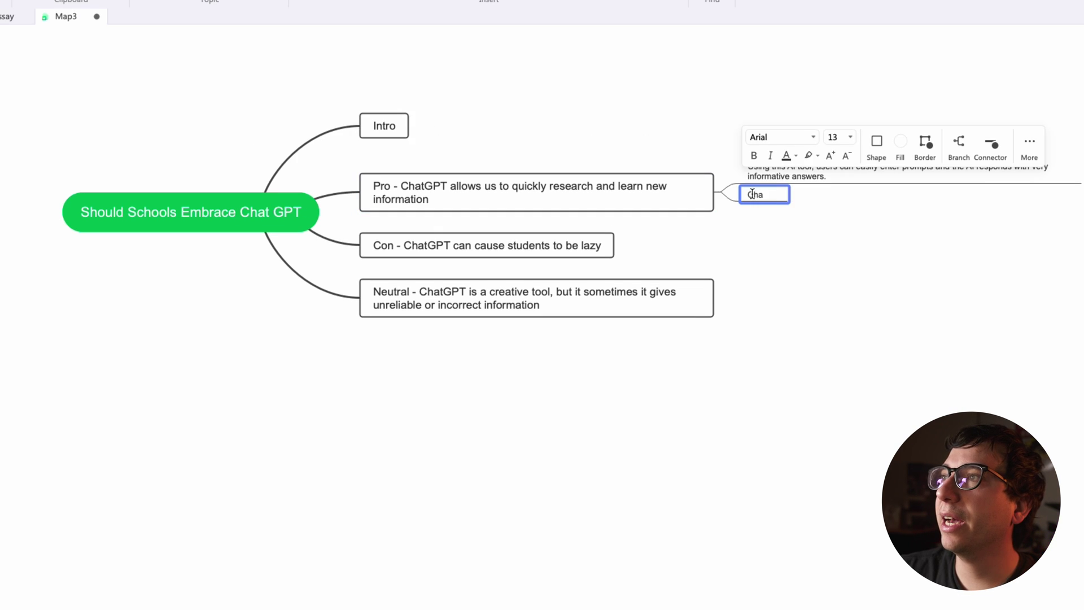
{"action": "type", "text": "tGPT is a great way to brainstorm information without requiring lots of effort by the user."}
{"action": "key", "text": "Return"}
Give Con two points: students copying ChatGPT's responses, and 'Students may not actually learn about the topic.'
{"action": "key", "text": "Tab"}
{"action": "type", "text": "Some students might just copy and paste chat"}
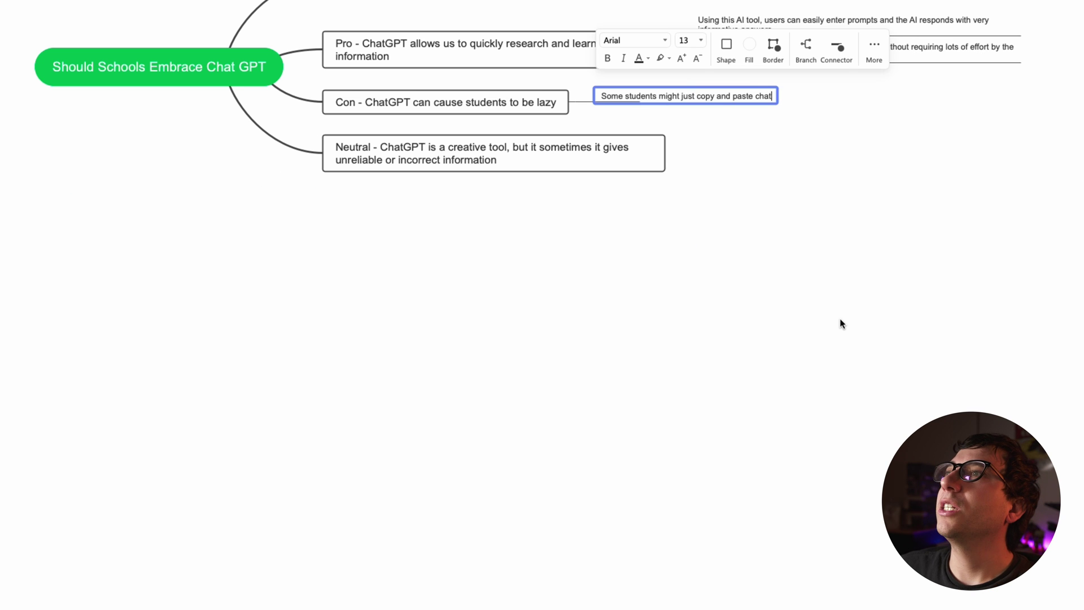
{"action": "key", "text": "BackSpace"}
{"action": "key", "text": "BackSpace"}
{"action": "key", "text": "BackSpace"}
{"action": "key", "text": "BackSpace"}
{"action": "type", "text": "CGT's responses"}
{"action": "key", "text": "Return"}
{"action": "key", "text": "Return"}
{"action": "type", "text": "Rather than learn about the subject, student"}
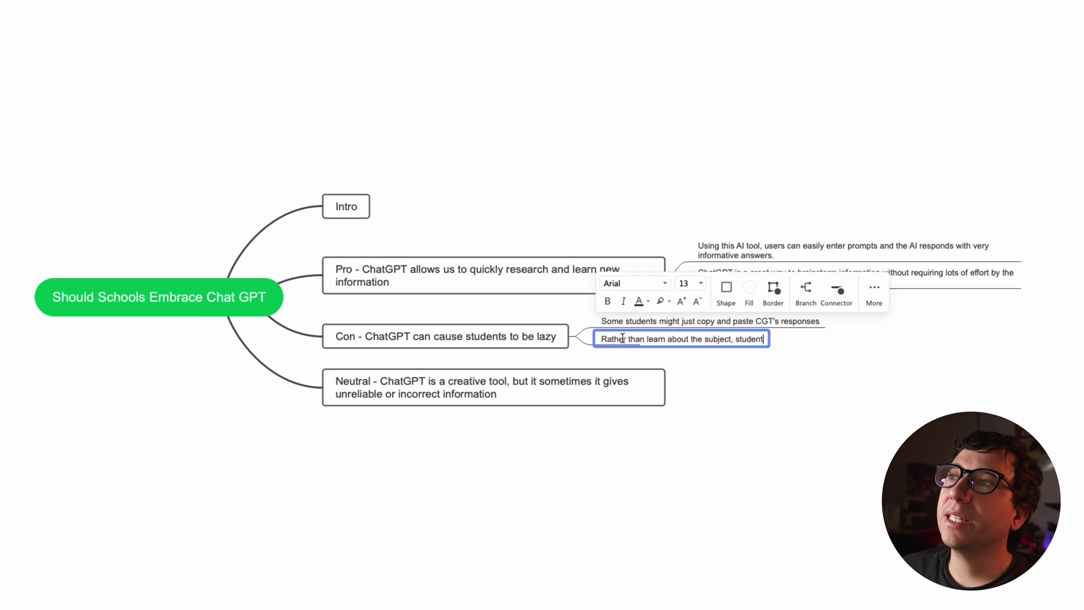
{"action": "type", "text": "s"}
{"action": "key", "text": "ctrl+a"}
{"action": "type", "text": "Students may no"}
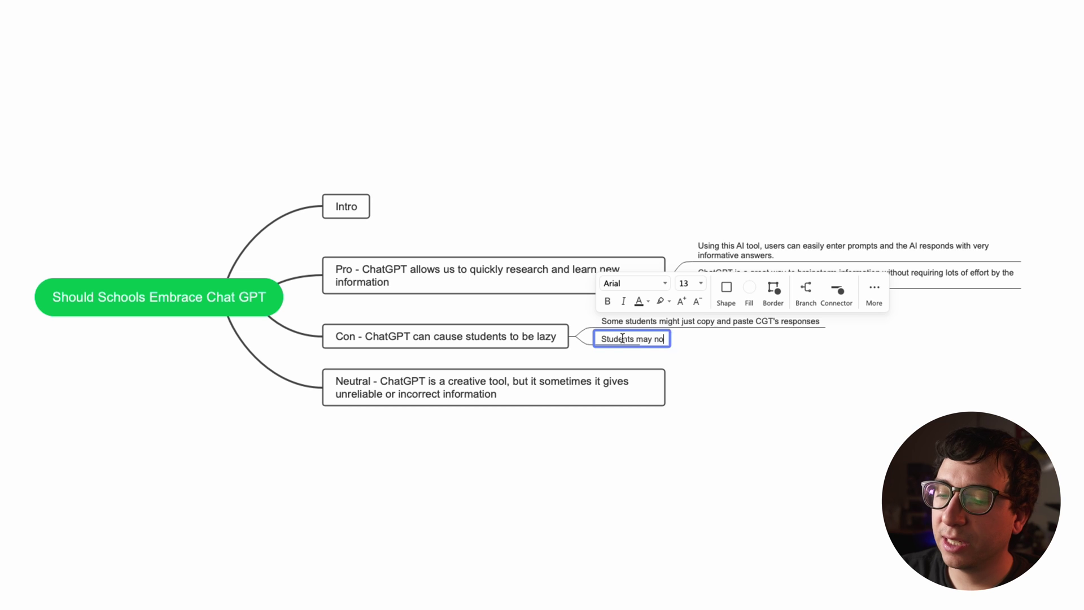
{"action": "type", "text": "t actually learn about the topic."}
Give Neutral 'CPT makes information more accessible' and a point about misread prompts and wrong sources
{"action": "key", "text": "Return"}
{"action": "left_click", "coordinate": [655, 390]}
{"action": "key", "text": "Tab"}
{"action": "type", "text": "CPT"}
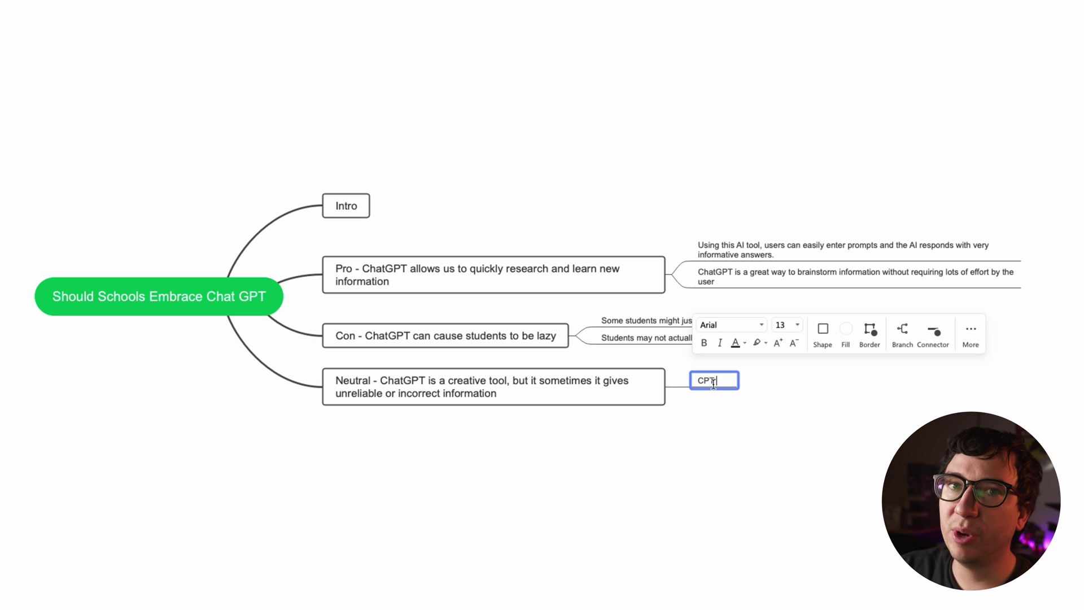
{"action": "type", "text": " makes information more accessible"}
{"action": "key", "text": "Return"}
{"action": "key", "text": "Return"}
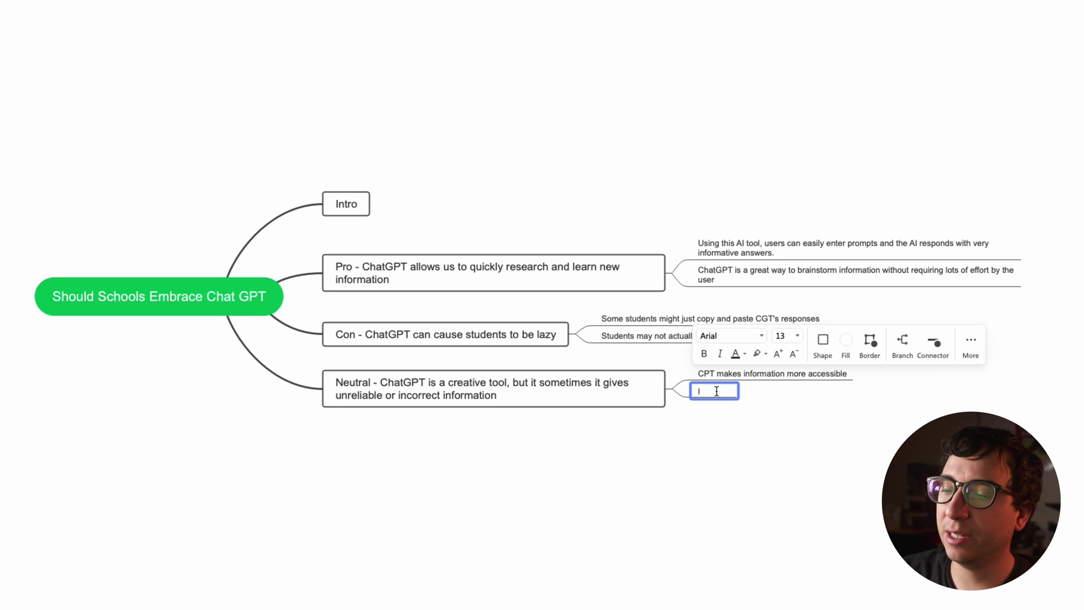
{"action": "type", "text": "CPT may not understand the prompt correctly, or can sometimes pull from"}
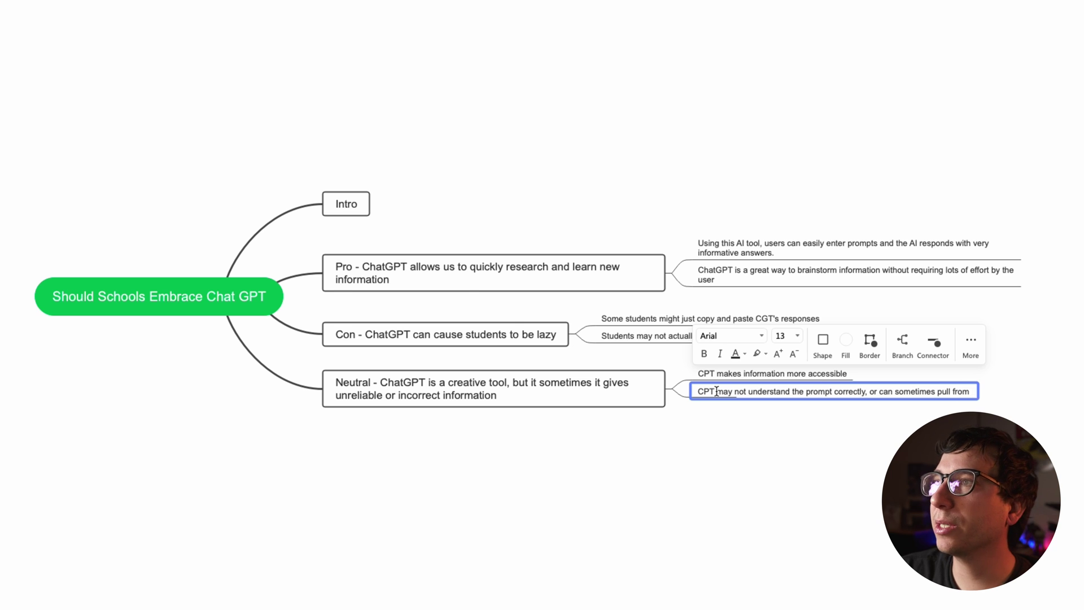
{"action": "type", "text": "wrong sources"}
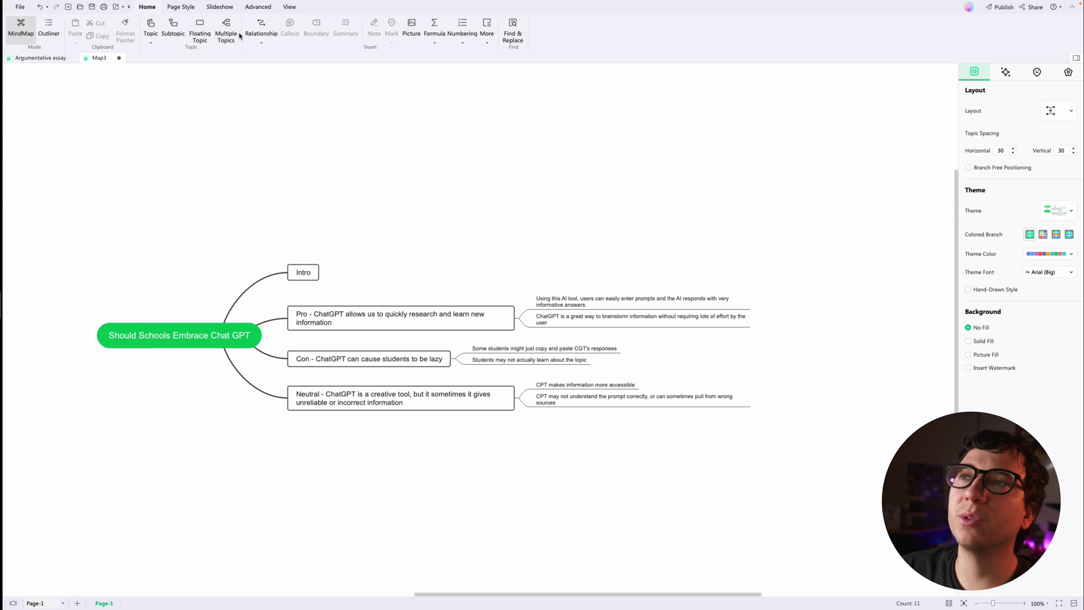
{"action": "left_click", "coordinate": [240, 36]}
Add three drawback topics: stealing art without credit, hidden answer sourcing, and no information before 2021
{"action": "type", "text": "Steals art from users without giving credit"}
{"action": "key", "text": "Return"}
{"action": "type", "text": "Doesn't allow you to see how it gets its answers"}
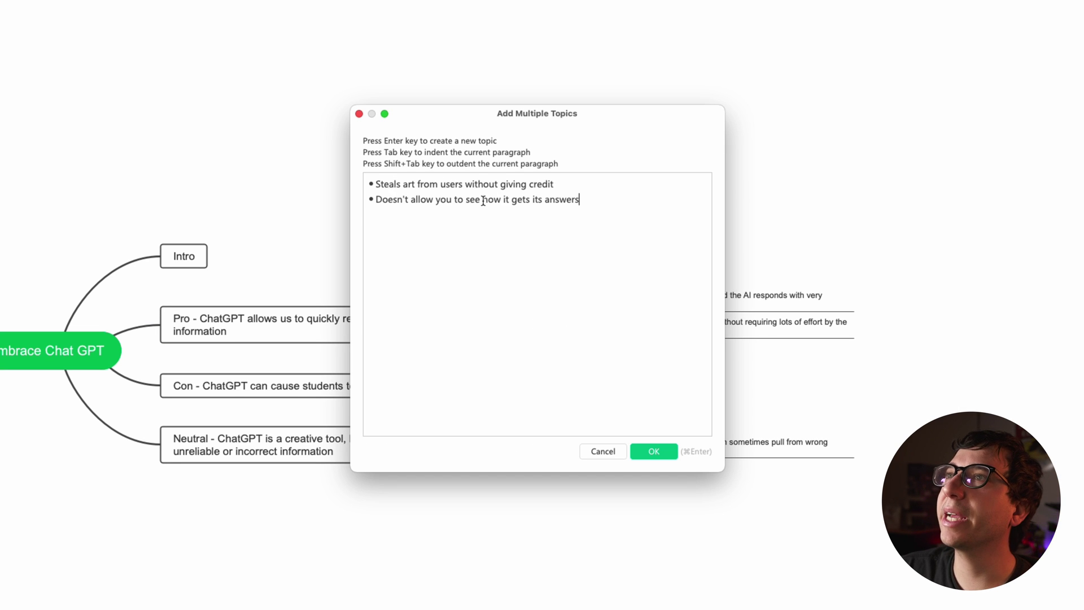
{"action": "key", "text": "Return"}
{"action": "type", "text": "Doesn't have access to information before 2021"}
{"action": "key", "text": "super+Return"}
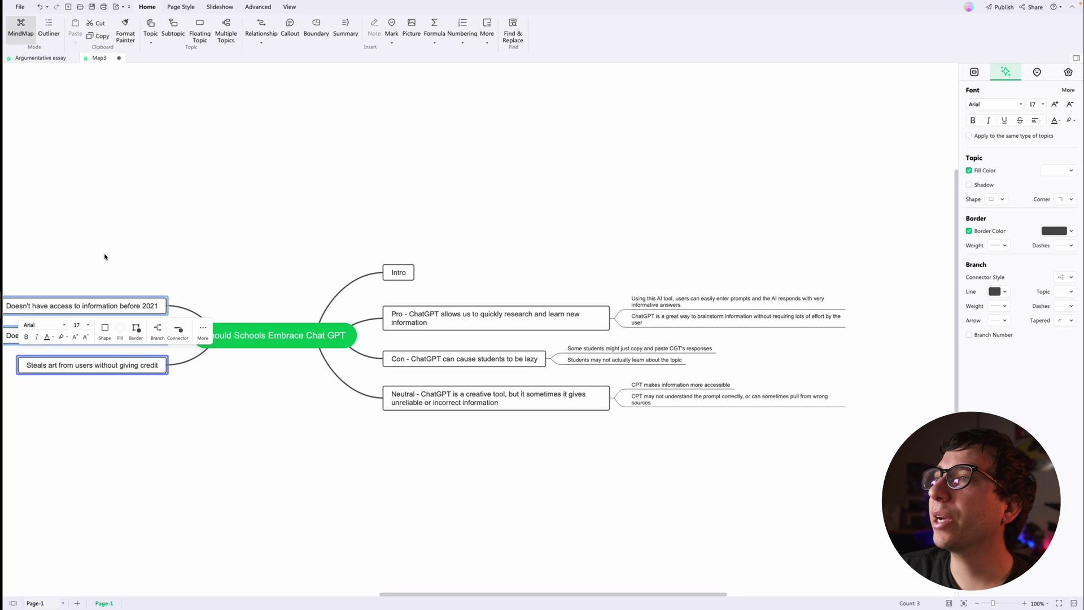
Attach the three drawbacks beneath 'CPT makes information more accessible' under Neutral
{"action": "left_click_drag", "start_coordinate": [167, 264], "coordinate": [208, 219]}
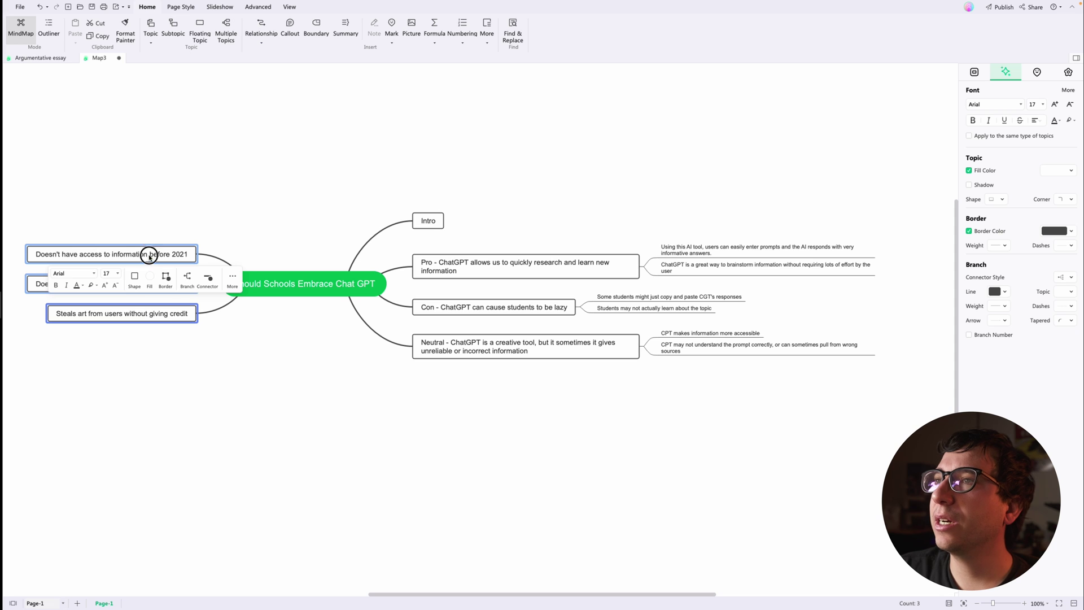
{"action": "left_click_drag", "start_coordinate": [150, 251], "coordinate": [893, 270]}
{"action": "left_click_drag", "start_coordinate": [832, 291], "coordinate": [431, 352]}
{"action": "left_click", "coordinate": [565, 385]}
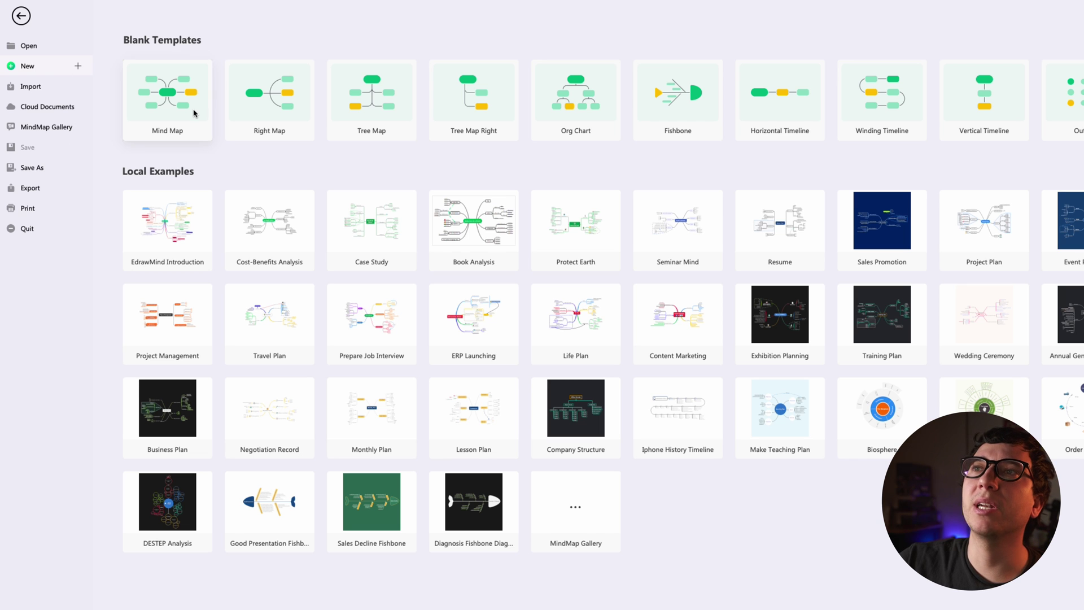
Create a new blank mind map and shift it up and to the left
{"action": "left_click", "coordinate": [193, 107]}
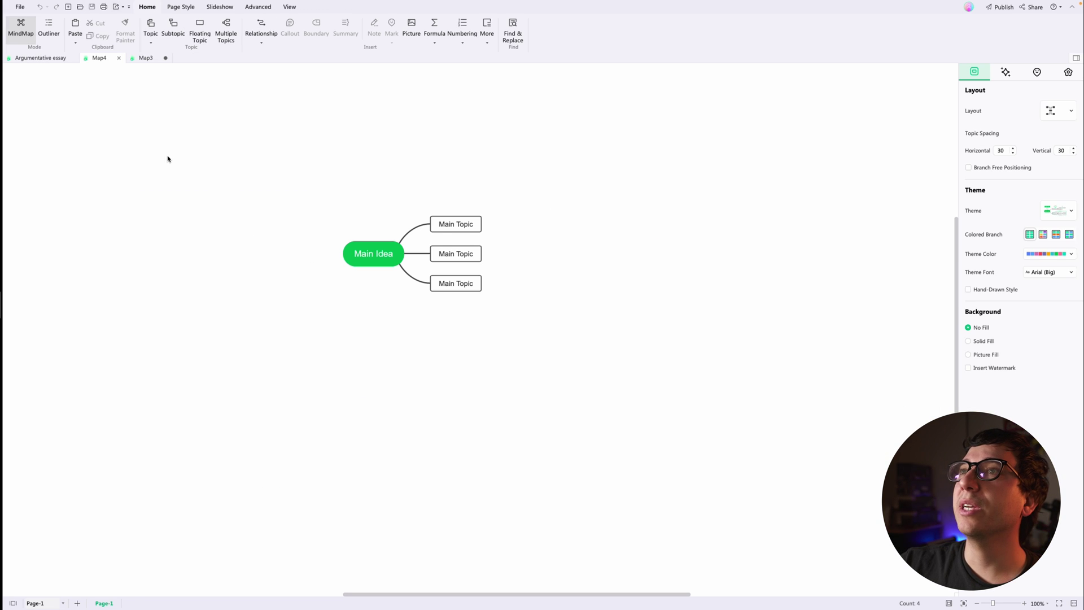
{"action": "left_click", "coordinate": [150, 64]}
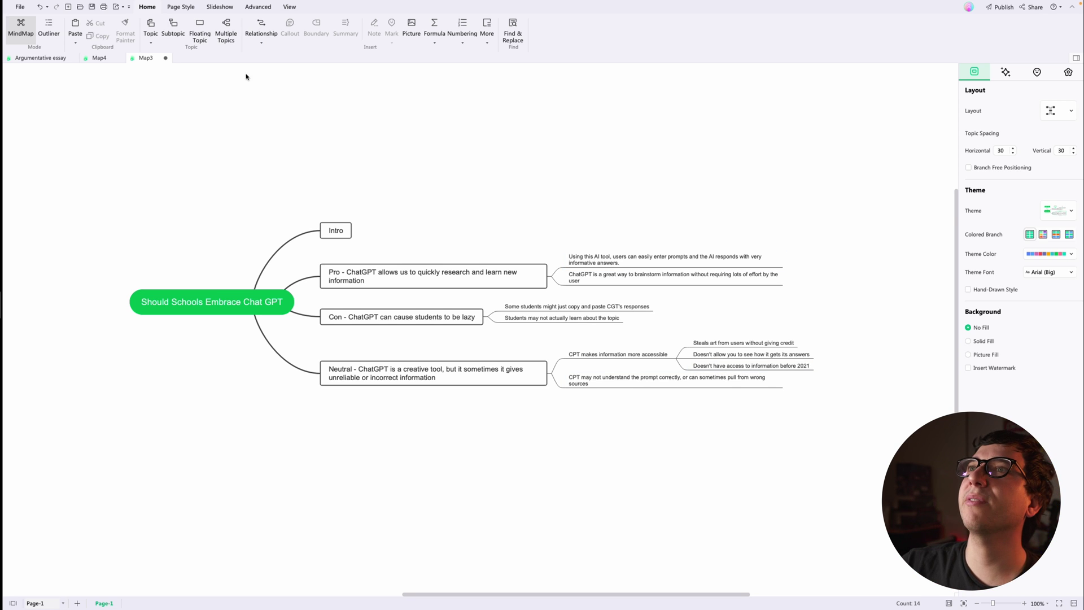
{"action": "left_click", "coordinate": [101, 61]}
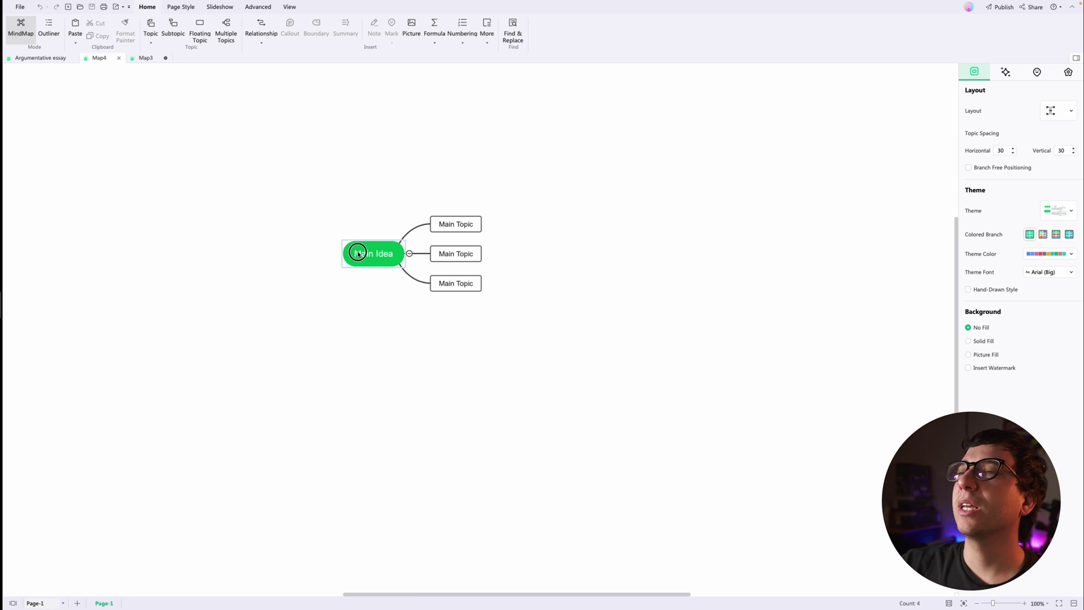
{"action": "left_click_drag", "start_coordinate": [379, 261], "coordinate": [263, 215]}
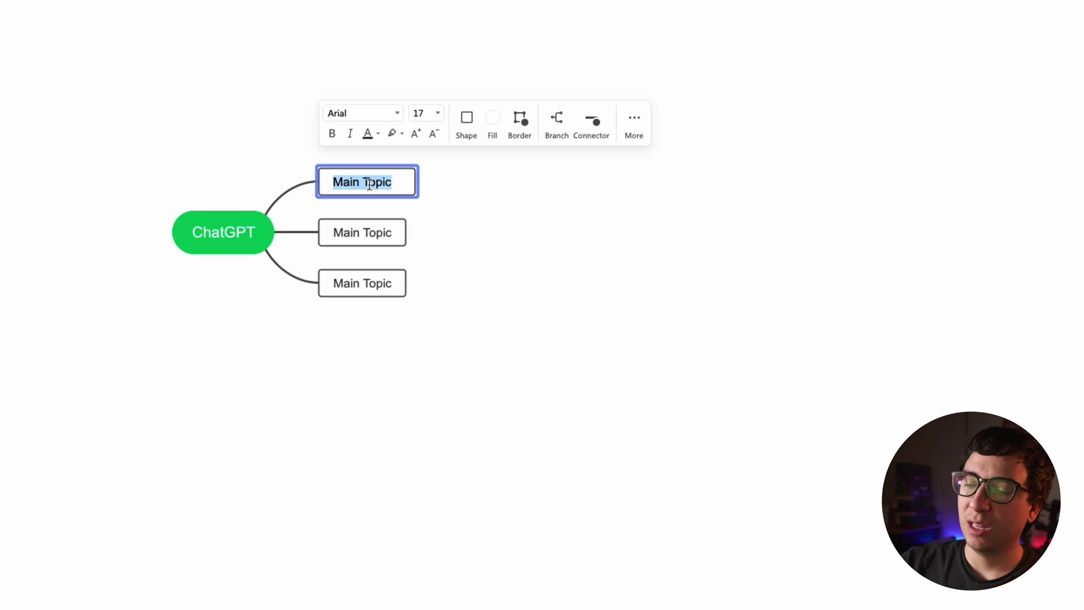
Write the branches 'When was it founded?' and 'What are its main uses' around ChatGPT
{"action": "type", "text": "When was "}
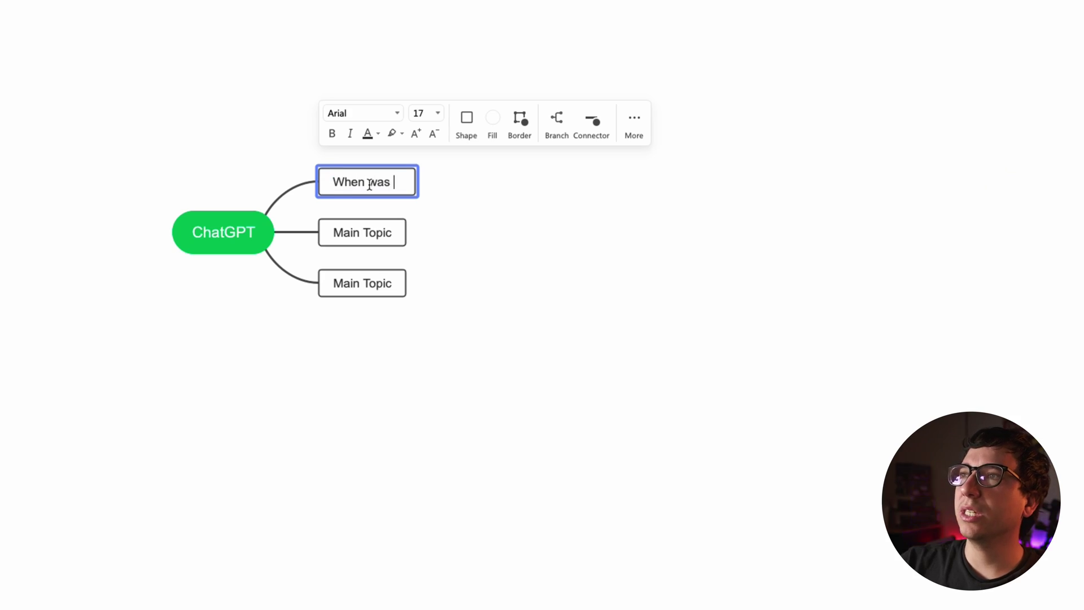
{"action": "type", "text": "it founded?"}
{"action": "key", "text": "Return"}
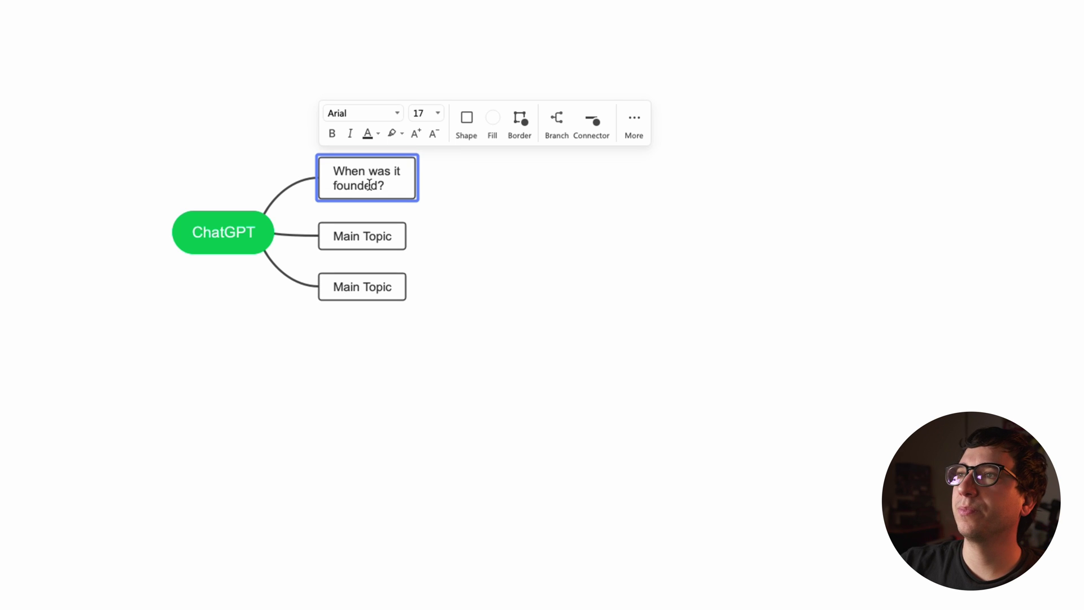
{"action": "double_click", "coordinate": [355, 238]}
{"action": "type", "text": "W"}
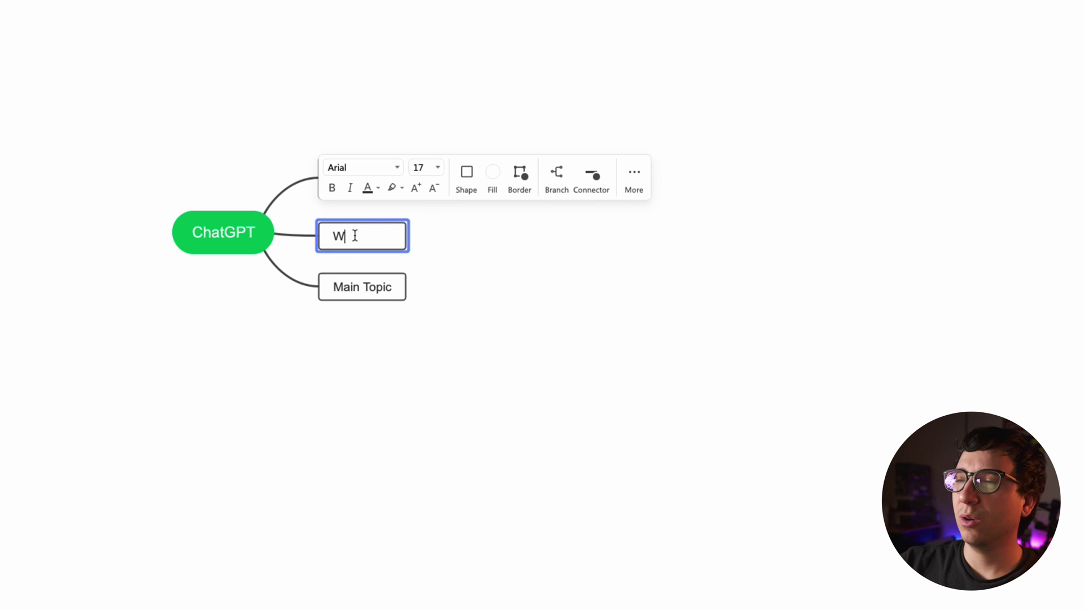
{"action": "type", "text": "hat are"}
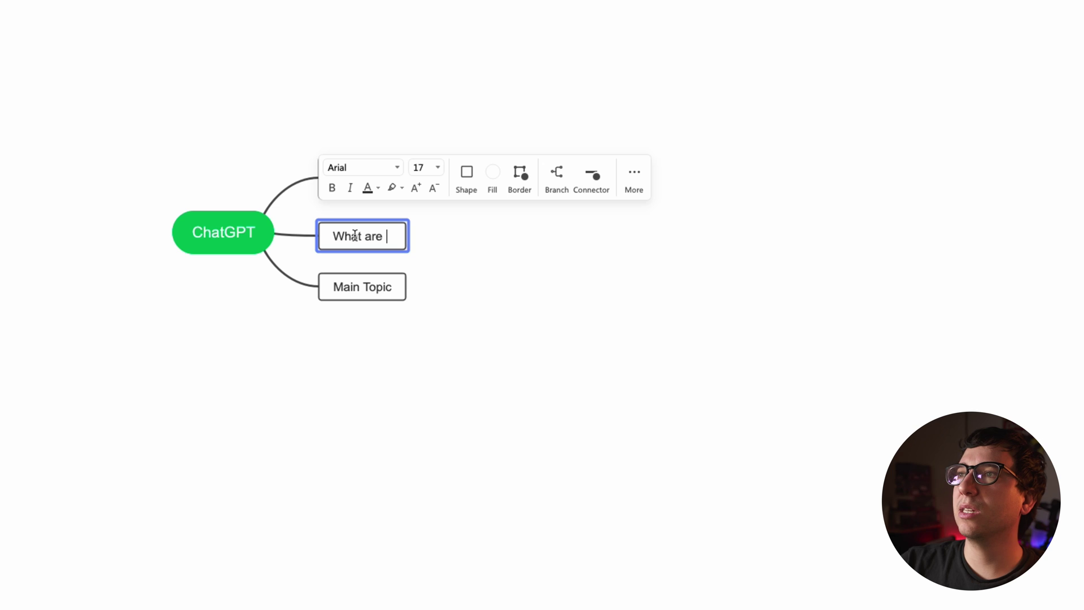
{"action": "type", "text": " its main uses"}
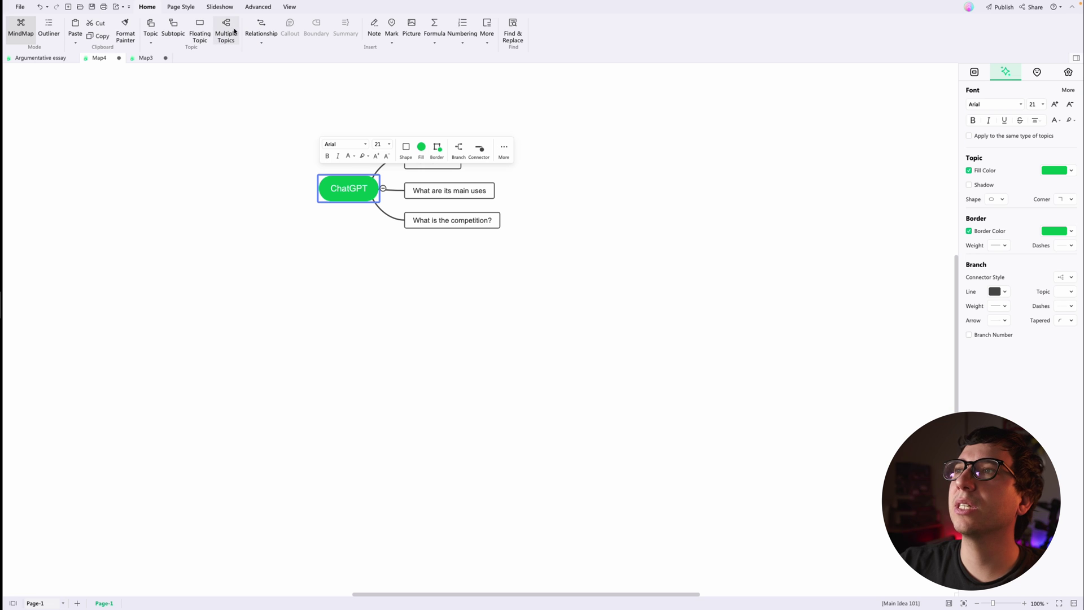
{"action": "left_click", "coordinate": [227, 32]}
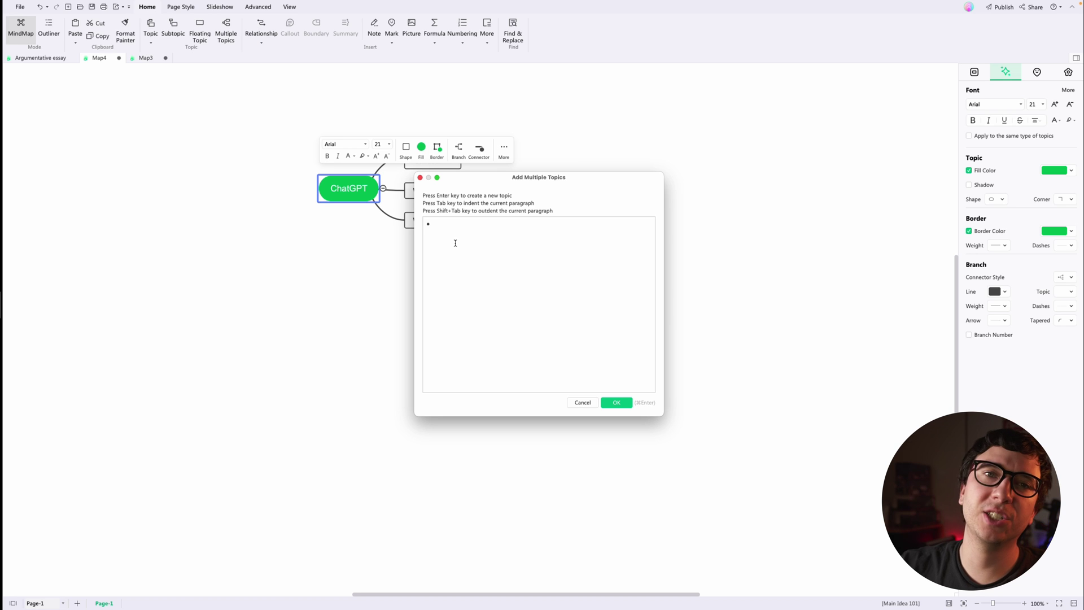
Add 'How do you access chatGPT', 'What are its limitations?' and a popular-examples question as three branches
{"action": "type", "text": "How do you acce"}
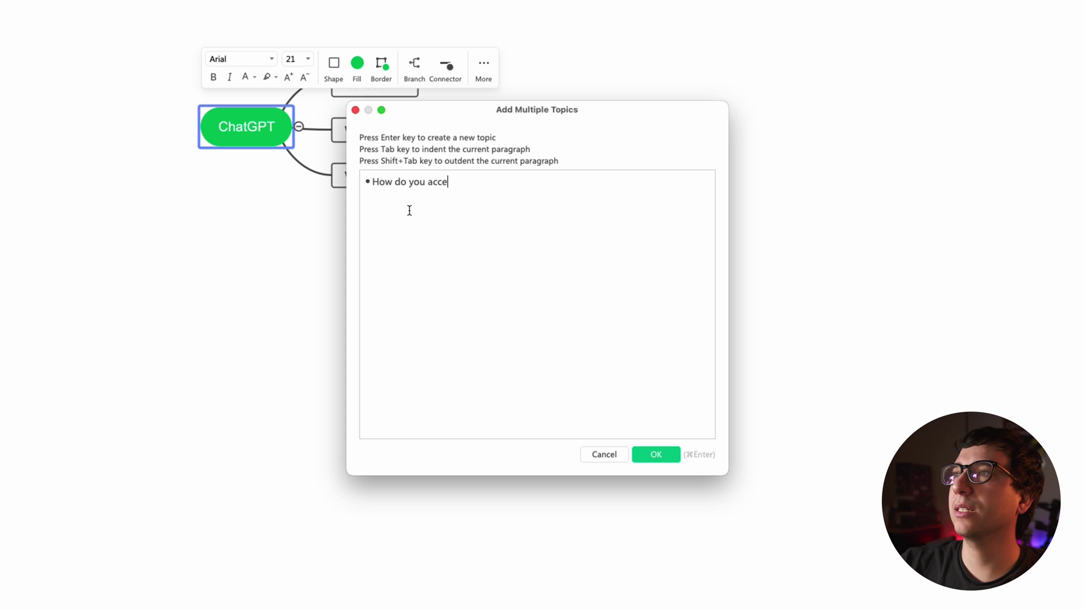
{"action": "type", "text": "ss chatGP"}
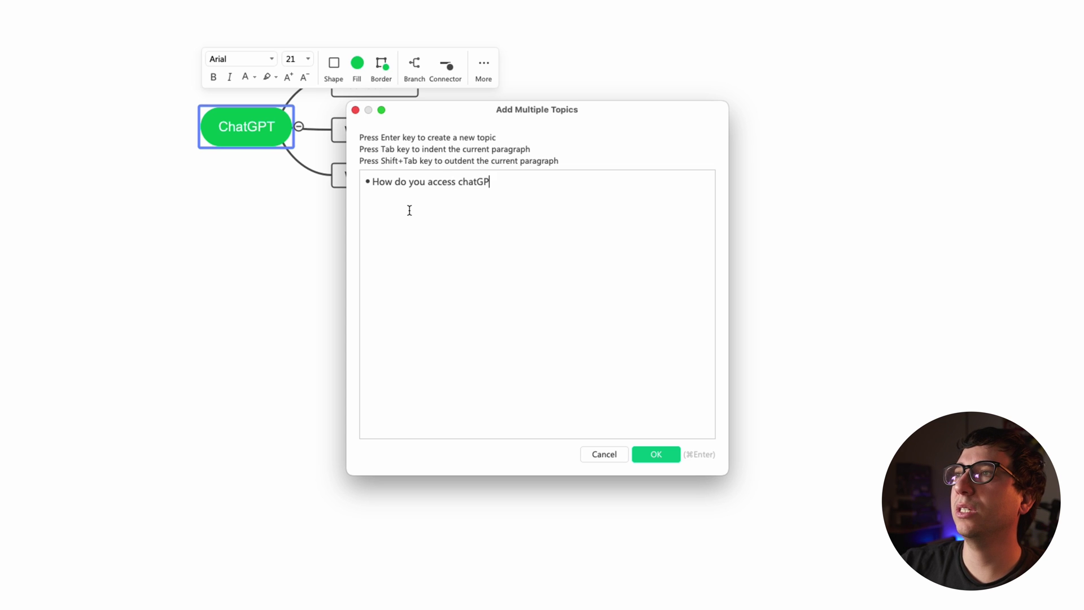
{"action": "type", "text": "T What ar"}
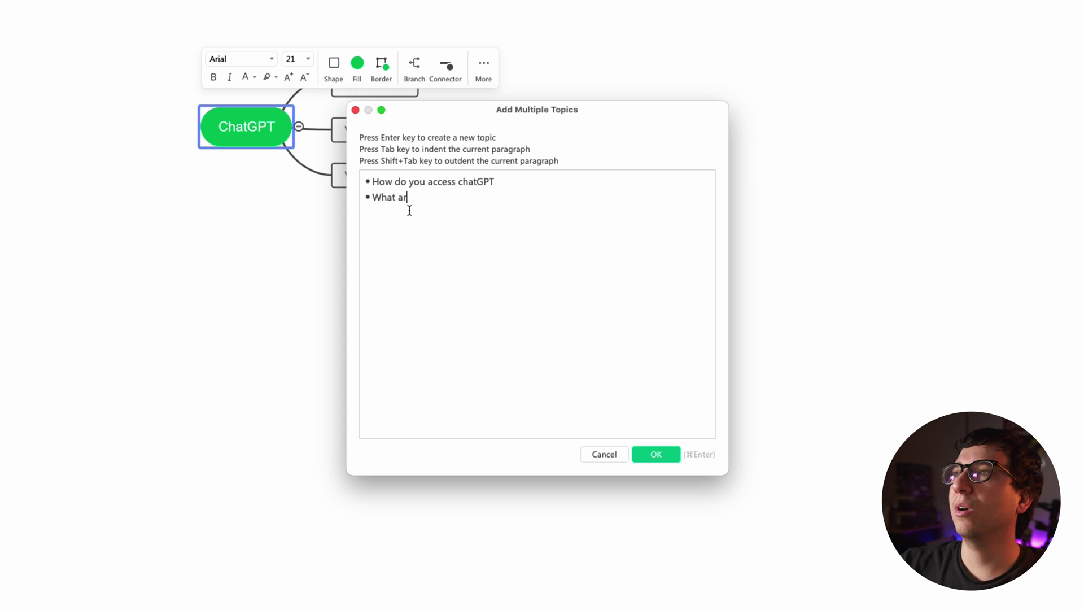
{"action": "type", "text": "e its limi"}
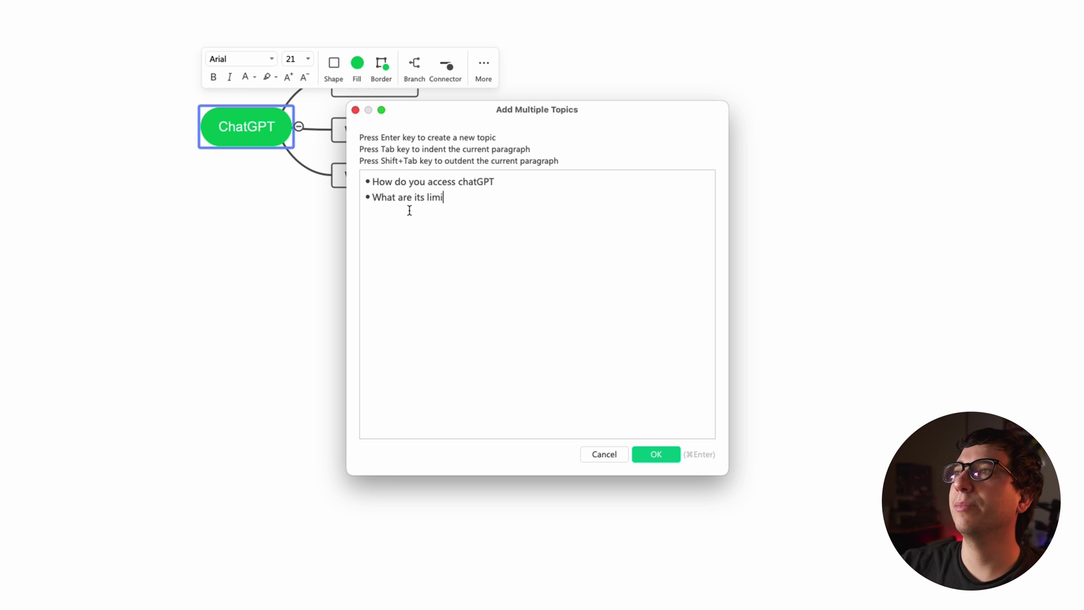
{"action": "type", "text": "tations?"}
{"action": "key", "text": "Return"}
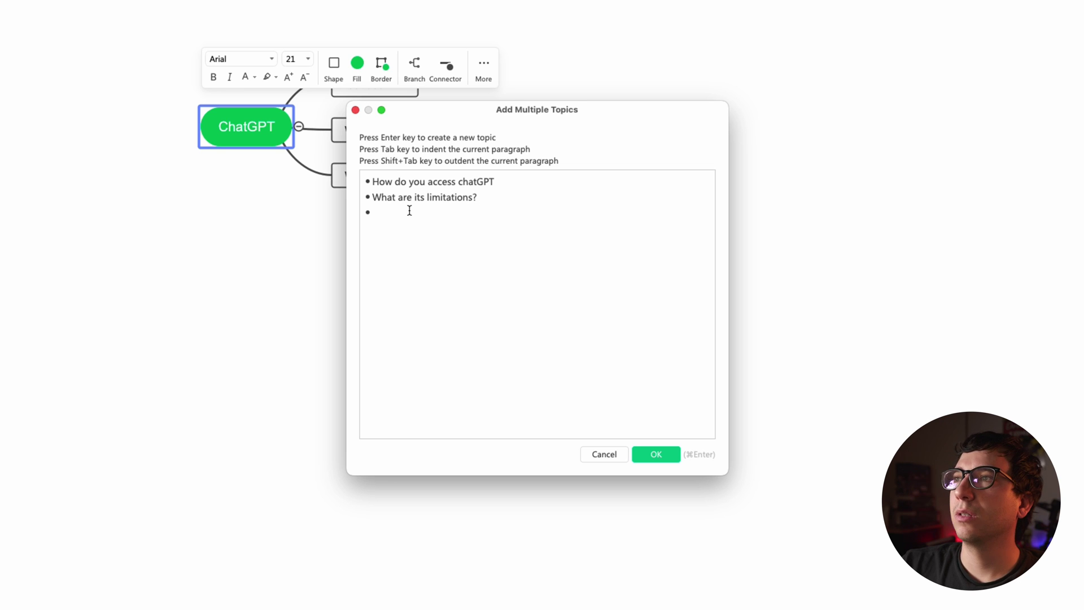
{"action": "type", "text": "What ar"}
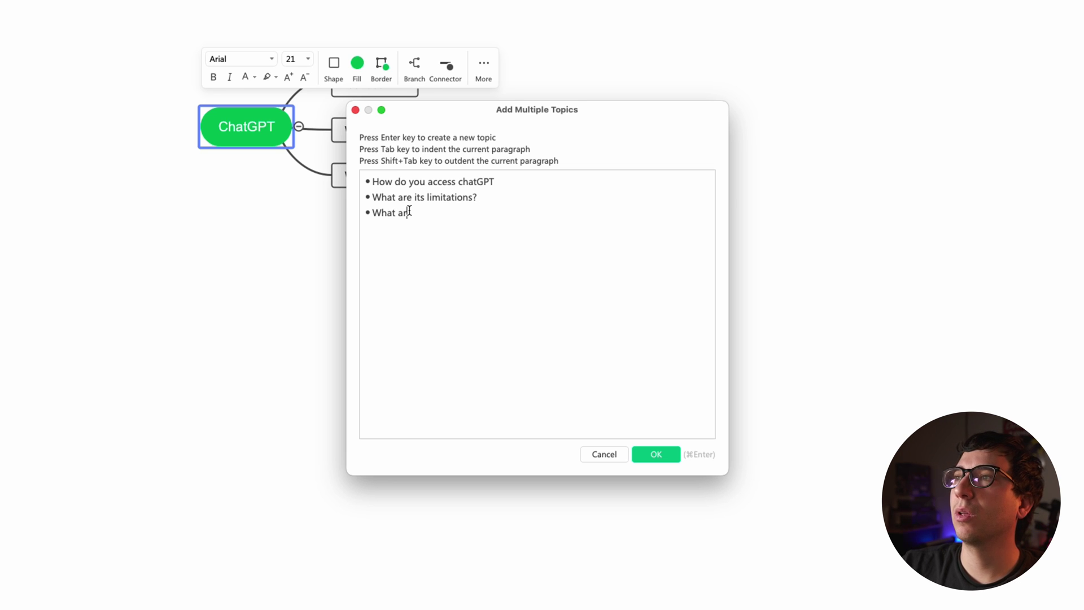
{"action": "type", "text": "e popular examples/prompts using"}
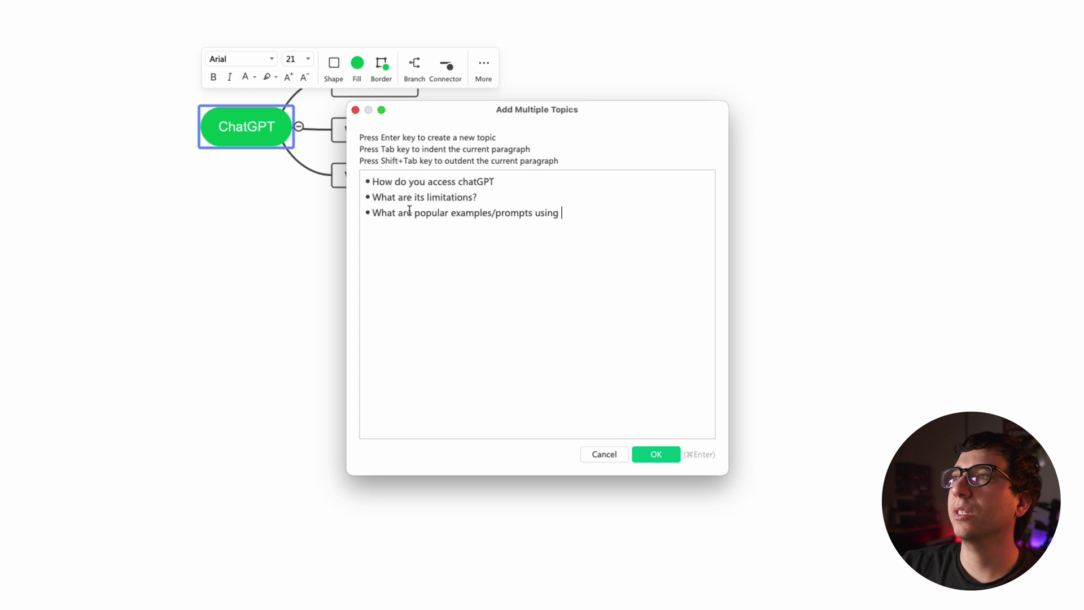
{"action": "type", "text": "ch"}
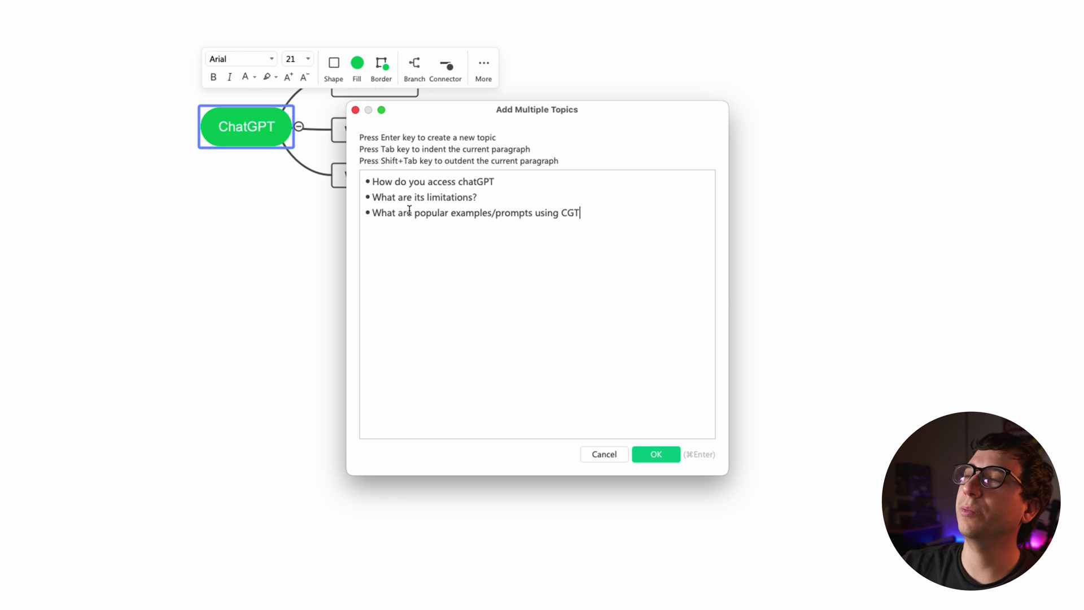
{"action": "left_click", "coordinate": [656, 454]}
{"action": "left_click", "coordinate": [181, 367]}
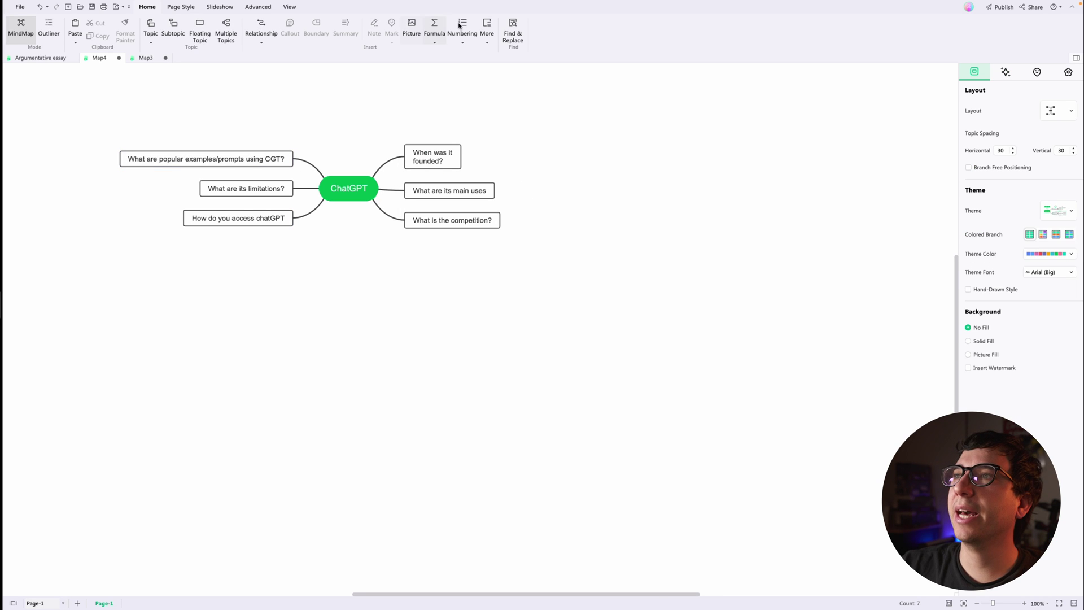
{"action": "left_click_drag", "start_coordinate": [569, 110], "coordinate": [55, 293]}
Repeatedly box-select the seven topics of the ChatGPT question map, then clear the selection
{"action": "left_click", "coordinate": [420, 325]}
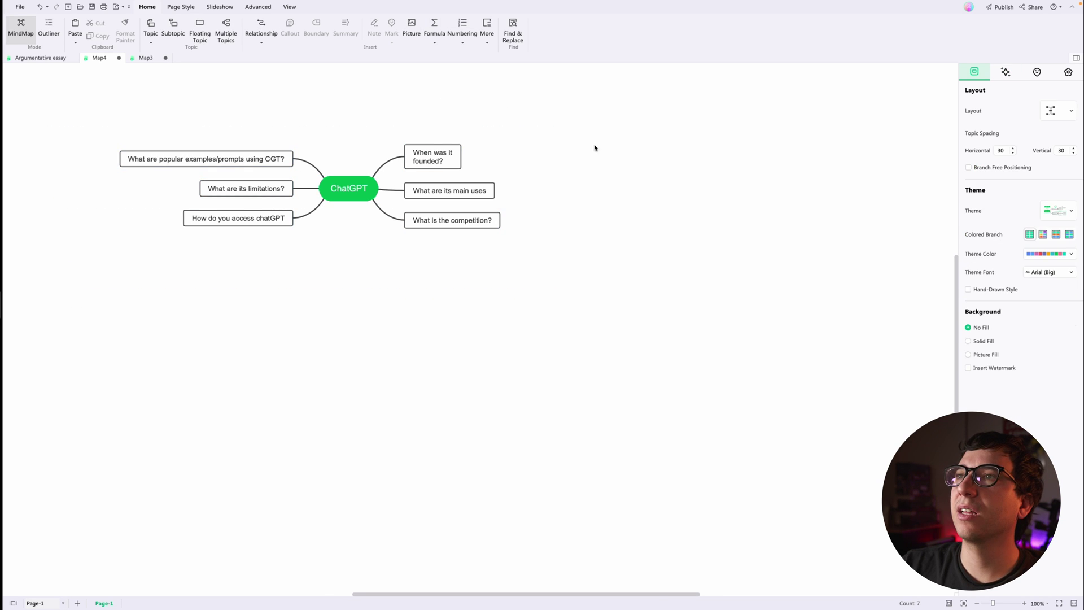
{"action": "left_click_drag", "start_coordinate": [596, 122], "coordinate": [48, 285]}
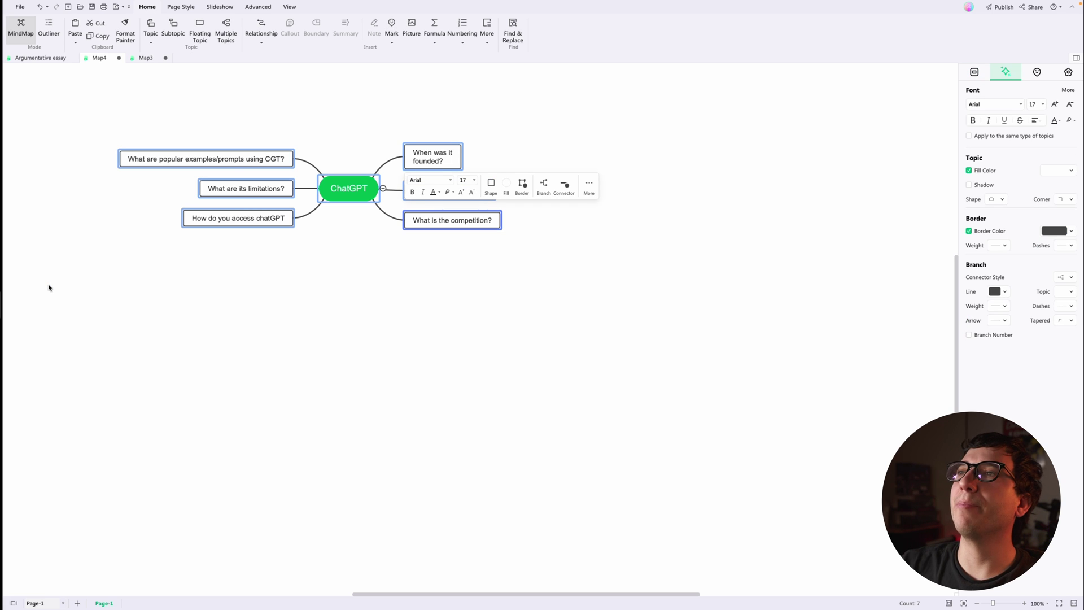
{"action": "left_click", "coordinate": [399, 309]}
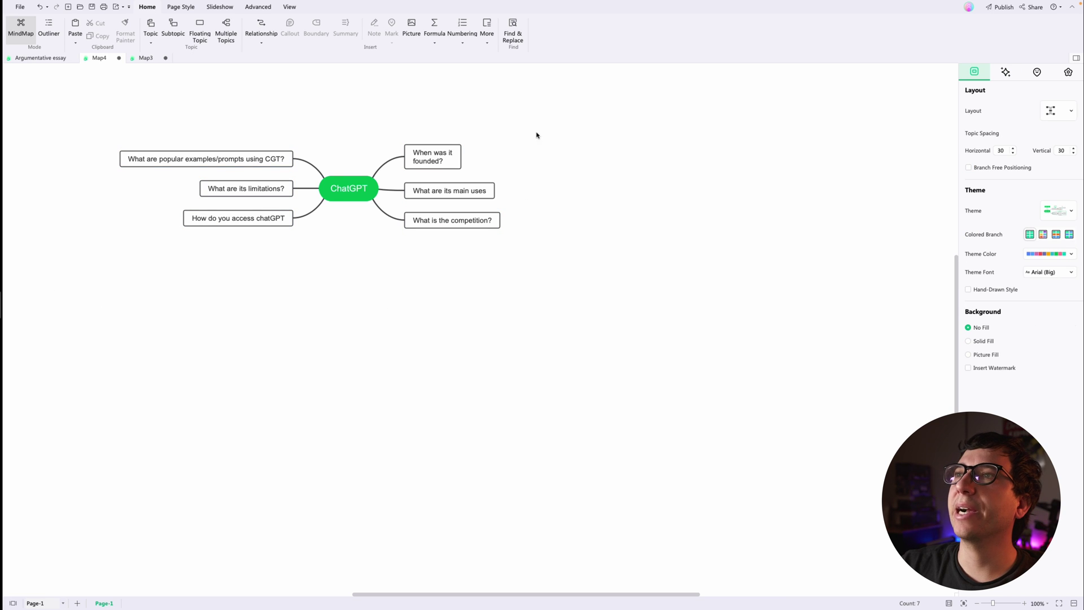
{"action": "left_click_drag", "start_coordinate": [536, 135], "coordinate": [115, 275]}
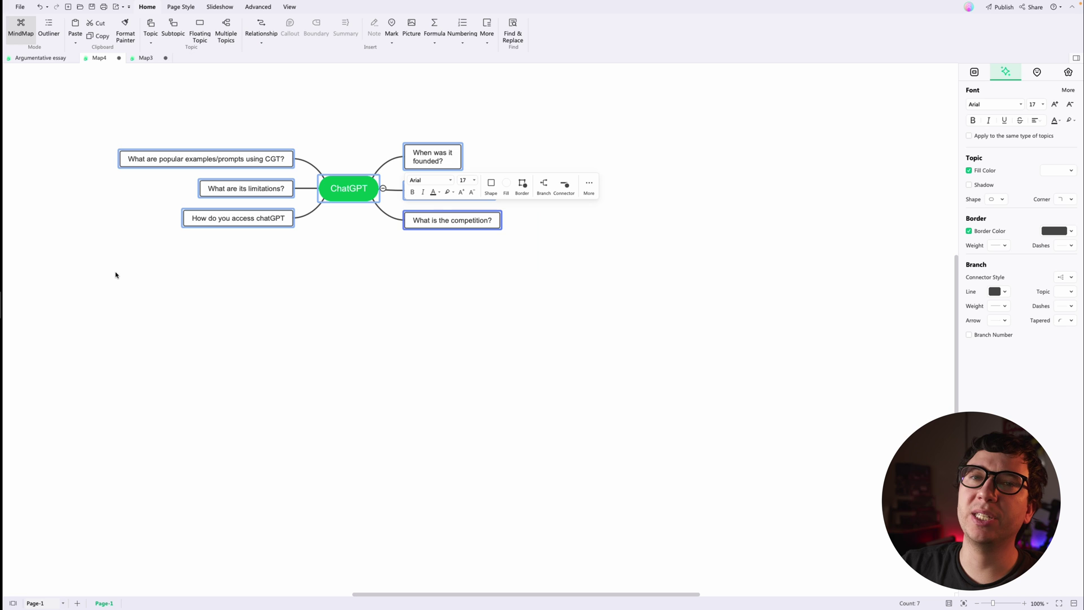
{"action": "left_click", "coordinate": [346, 213]}
{"action": "left_click_drag", "start_coordinate": [503, 122], "coordinate": [146, 288]}
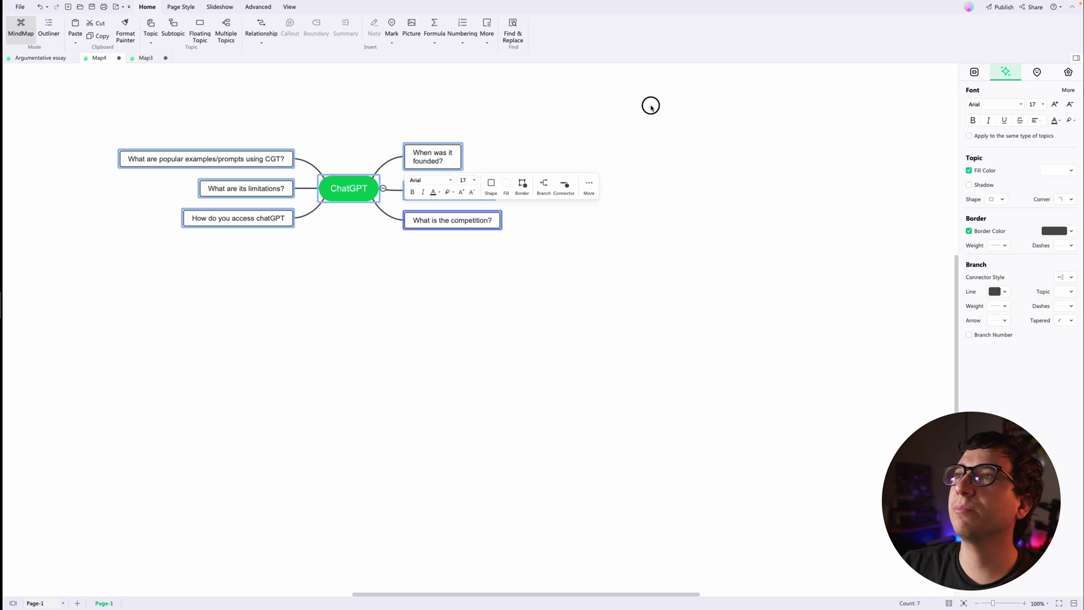
{"action": "left_click_drag", "start_coordinate": [651, 105], "coordinate": [77, 286]}
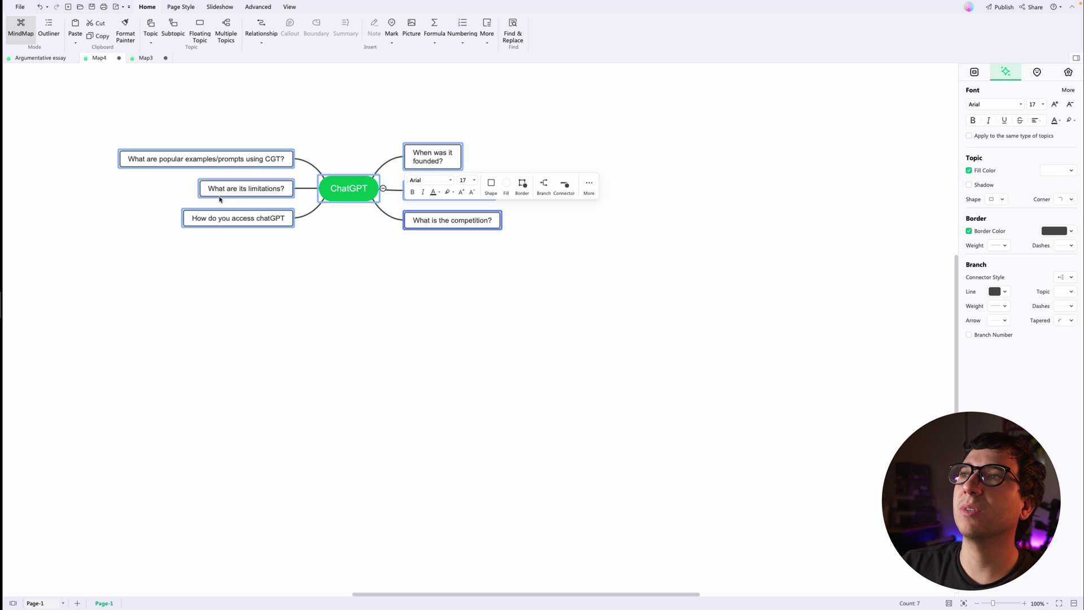
{"action": "left_click_drag", "start_coordinate": [548, 121], "coordinate": [76, 311]}
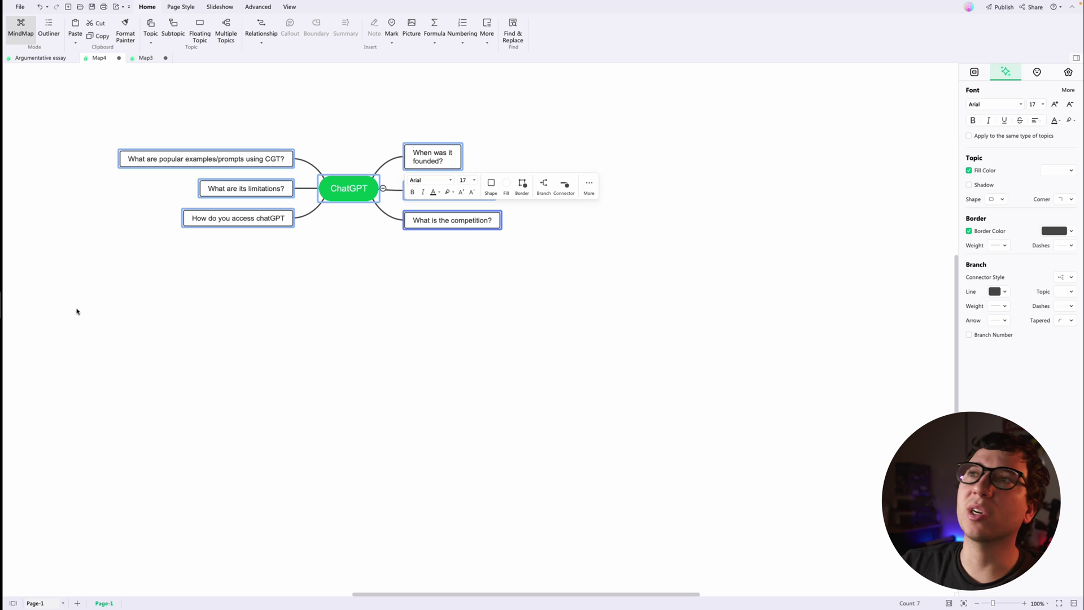
{"action": "left_click", "coordinate": [662, 193]}
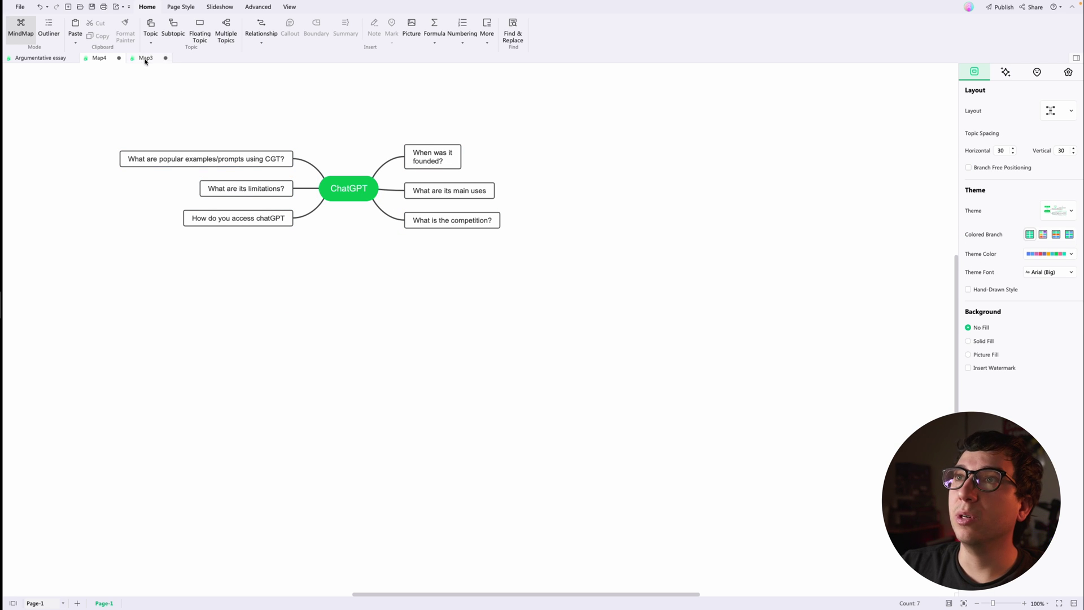
Create blank mind map Map5, check the limitations topic in Map4, then return to Map5
{"action": "left_click", "coordinate": [20, 7]}
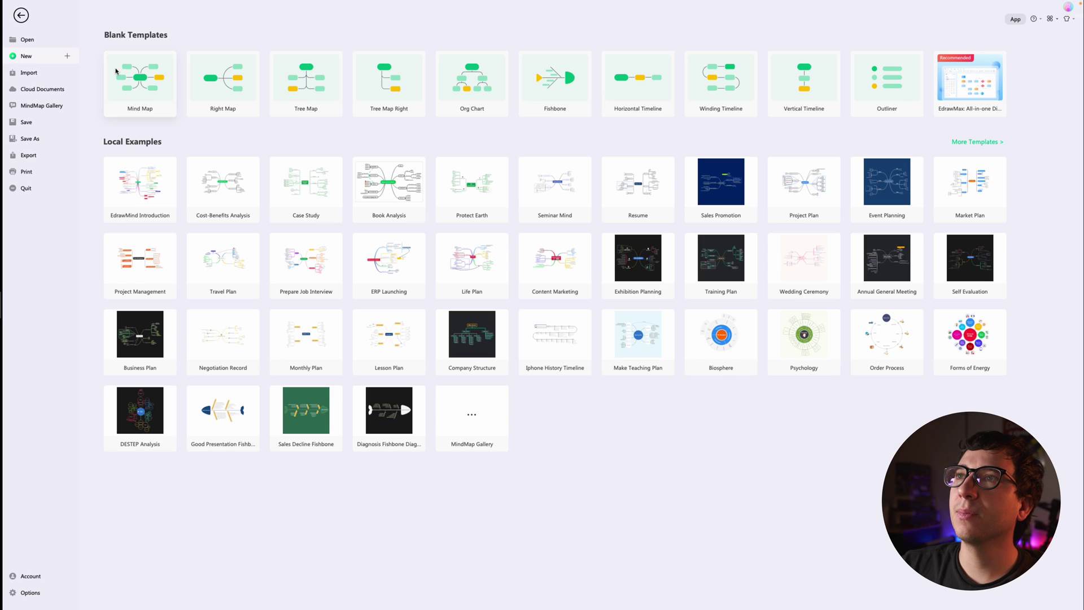
{"action": "left_click", "coordinate": [141, 82]}
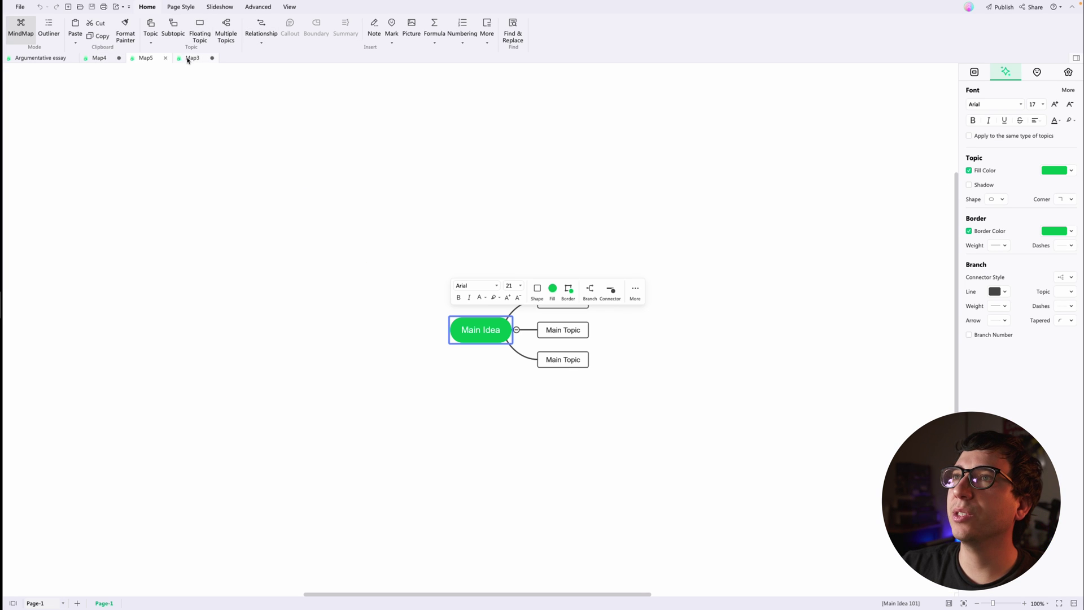
{"action": "left_click", "coordinate": [97, 58]}
{"action": "left_click_drag", "start_coordinate": [231, 158], "coordinate": [240, 143]}
{"action": "left_click", "coordinate": [358, 114]}
{"action": "double_click", "coordinate": [274, 188]}
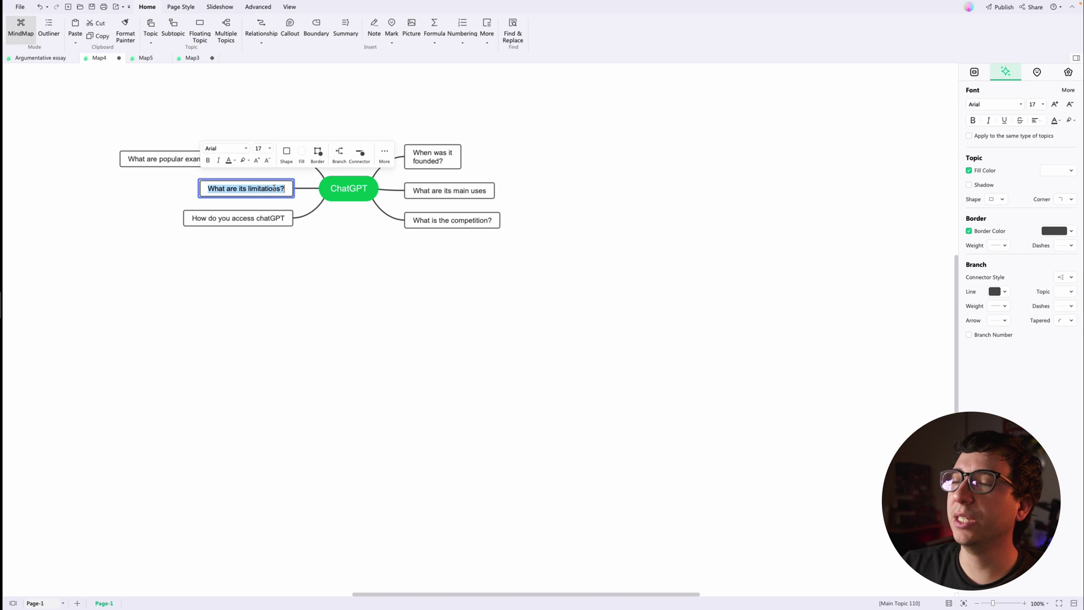
{"action": "left_click", "coordinate": [264, 288]}
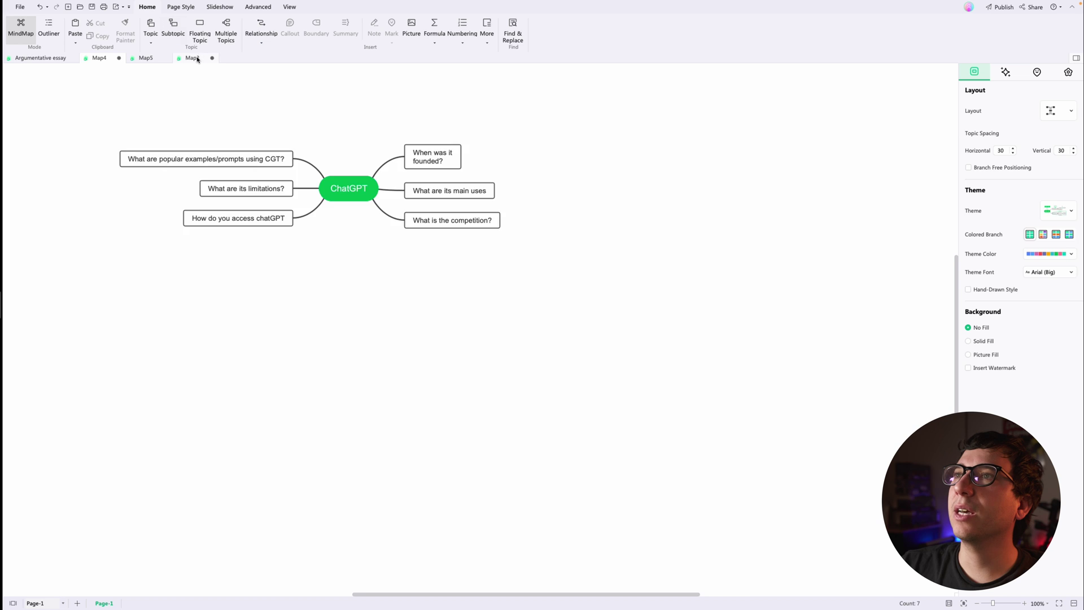
{"action": "left_click", "coordinate": [145, 57]}
Retitle the central topic to "What are ChatGPT's Limitations?"
{"action": "double_click", "coordinate": [488, 328]}
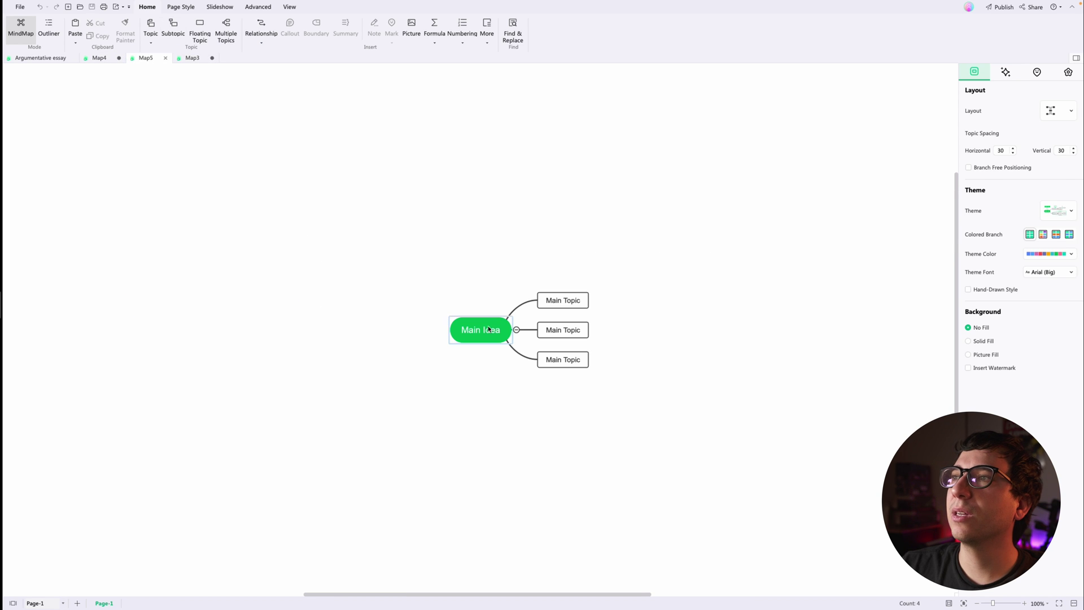
{"action": "type", "text": "Wha"}
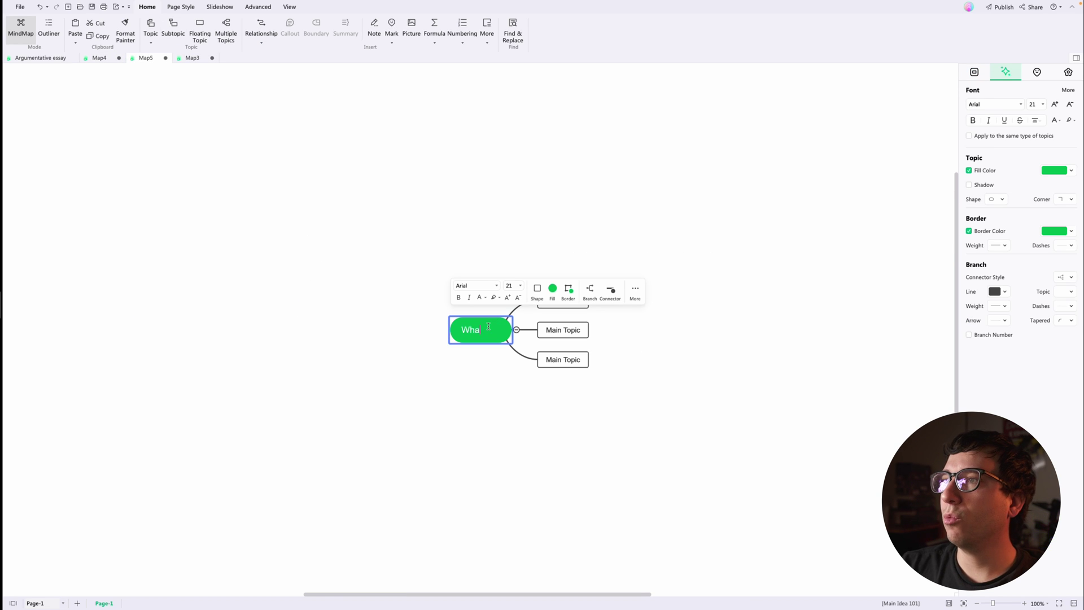
{"action": "type", "text": "t are Chat"}
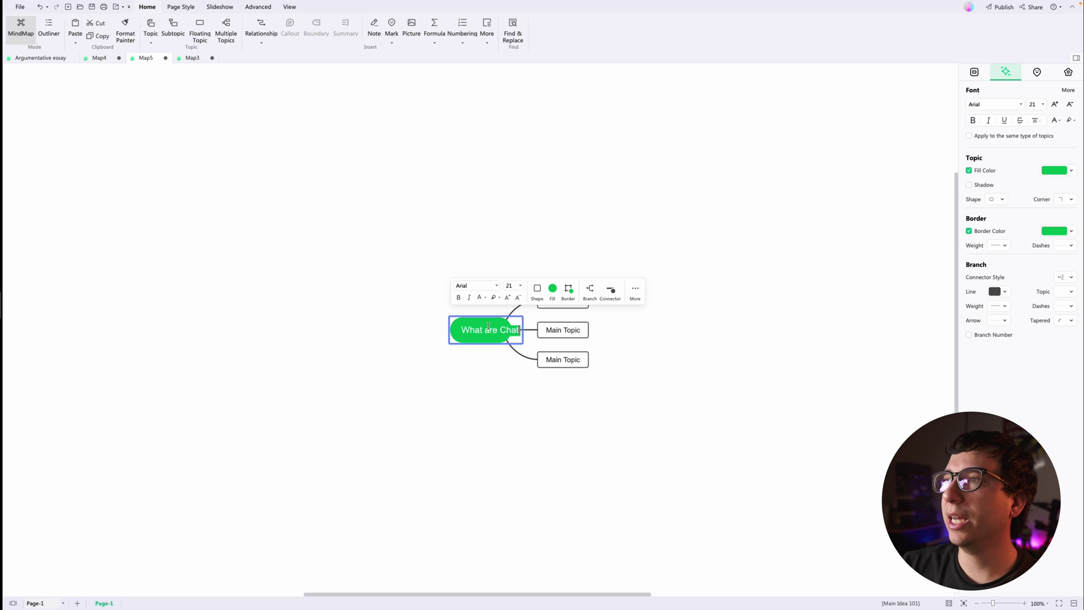
{"action": "type", "text": "GPT'"}
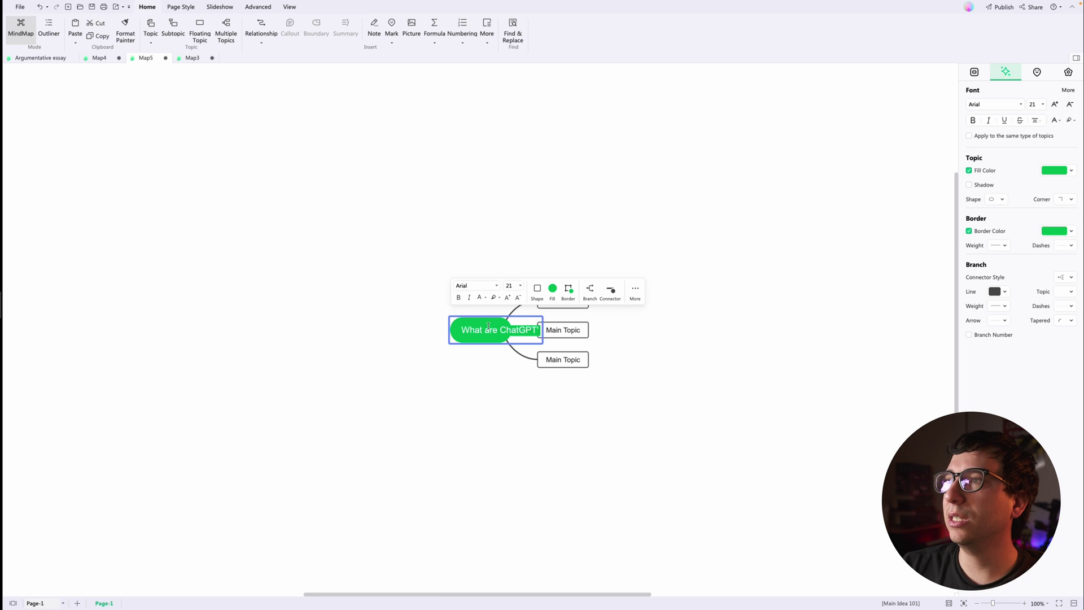
{"action": "type", "text": "s Li"}
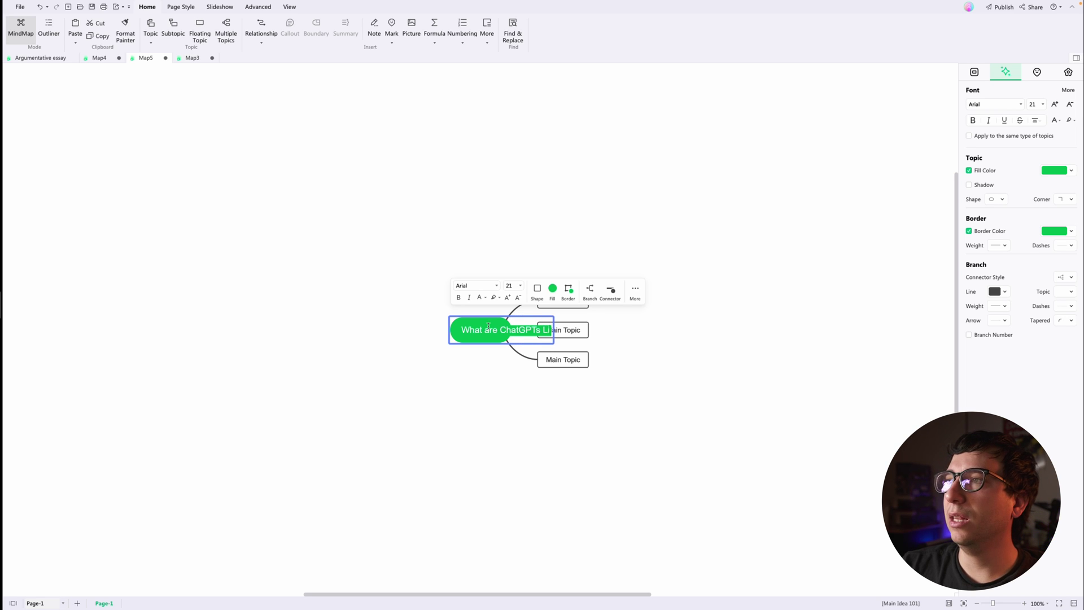
{"action": "type", "text": "mitations?"}
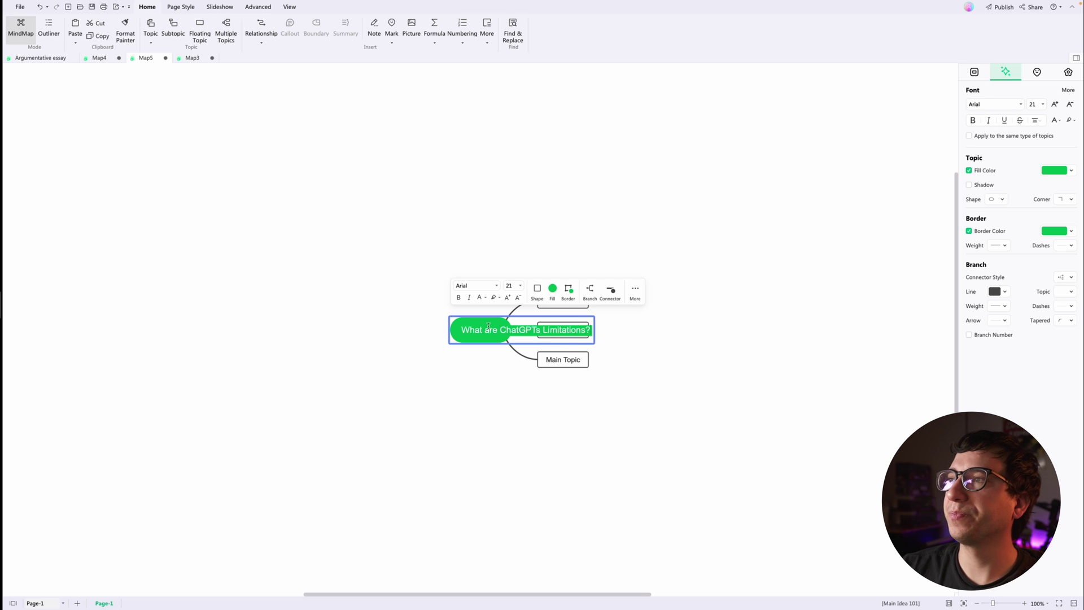
{"action": "key", "text": "Return"}
Move the map toward the upper left and select the three Main Topic branches
{"action": "left_click", "coordinate": [497, 368]}
{"action": "left_click_drag", "start_coordinate": [511, 332], "coordinate": [230, 202]}
{"action": "left_click_drag", "start_coordinate": [411, 134], "coordinate": [304, 334]}
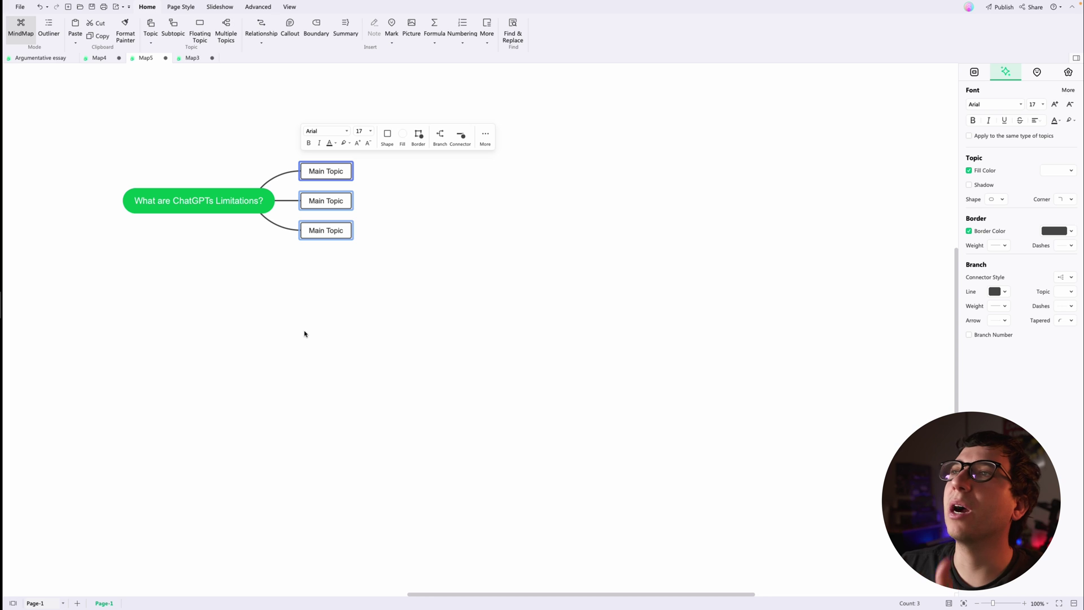
{"action": "double_click", "coordinate": [339, 172]}
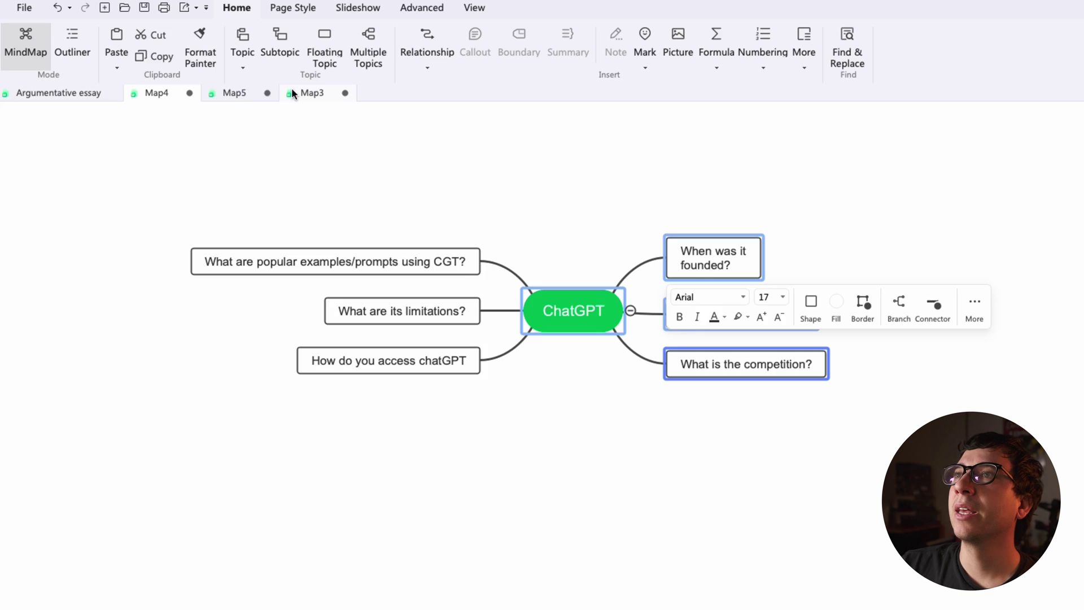
Compare the limitations map with the ChatGPT question map by box-selecting each map's topics
{"action": "left_click", "coordinate": [155, 59]}
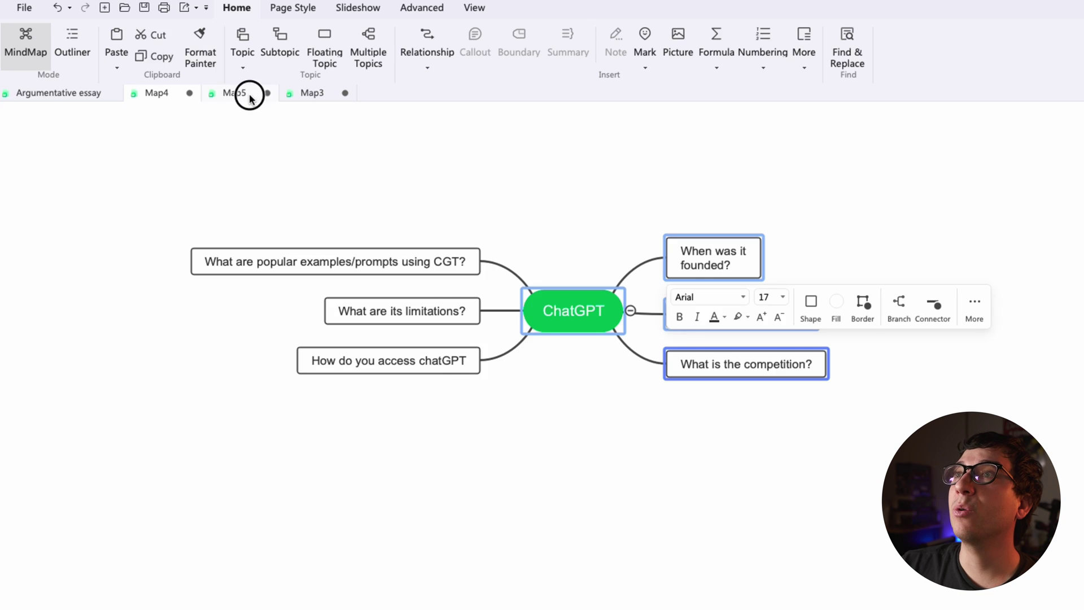
{"action": "left_click_drag", "start_coordinate": [743, 200], "coordinate": [294, 375]}
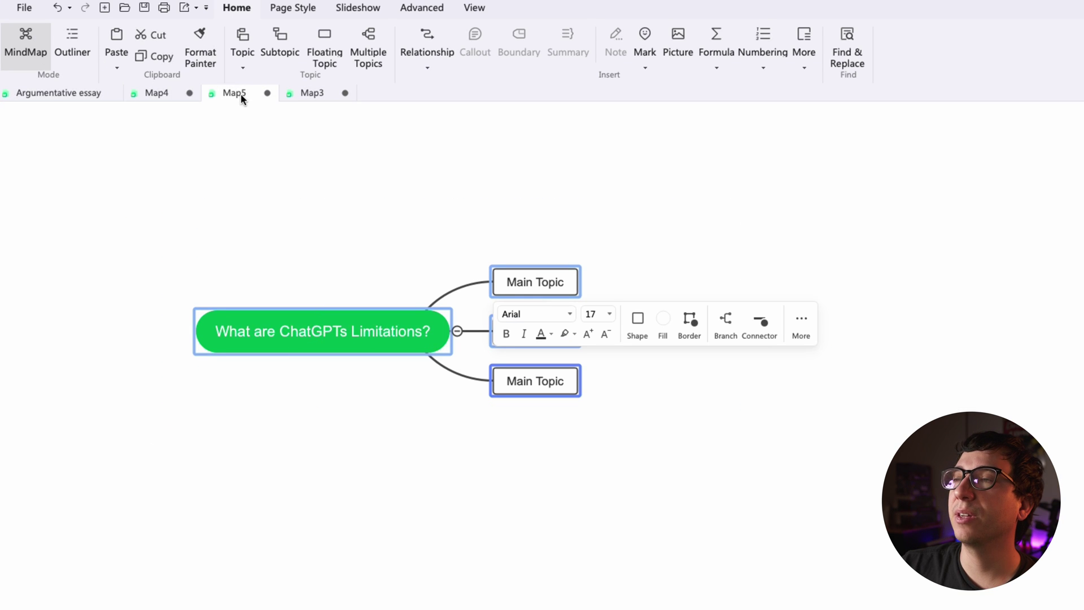
{"action": "left_click", "coordinate": [155, 94]}
{"action": "left_click", "coordinate": [996, 228]}
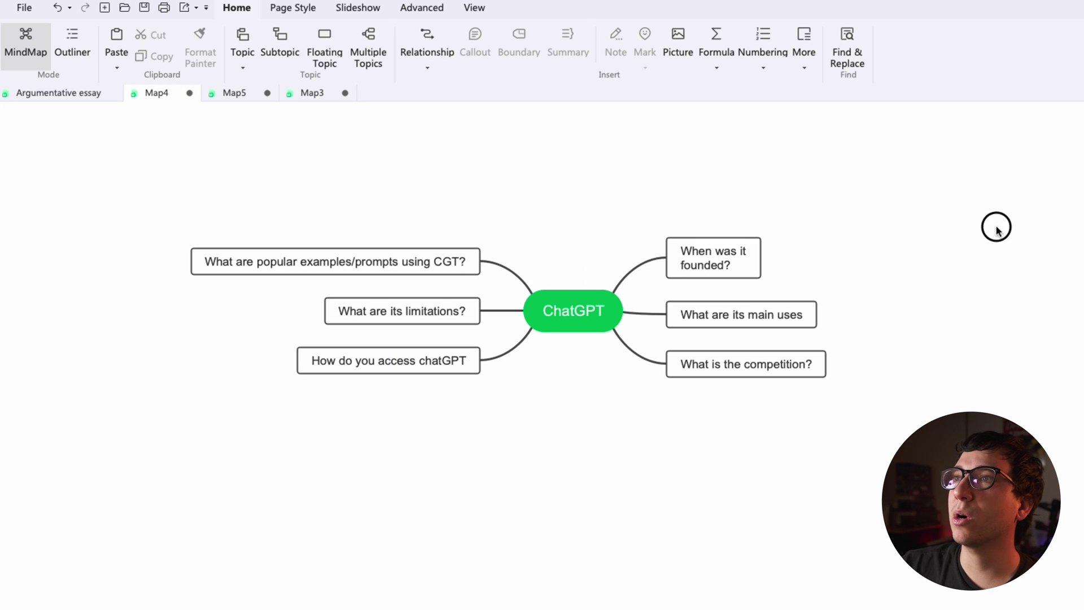
{"action": "left_click_drag", "start_coordinate": [996, 229], "coordinate": [272, 424]}
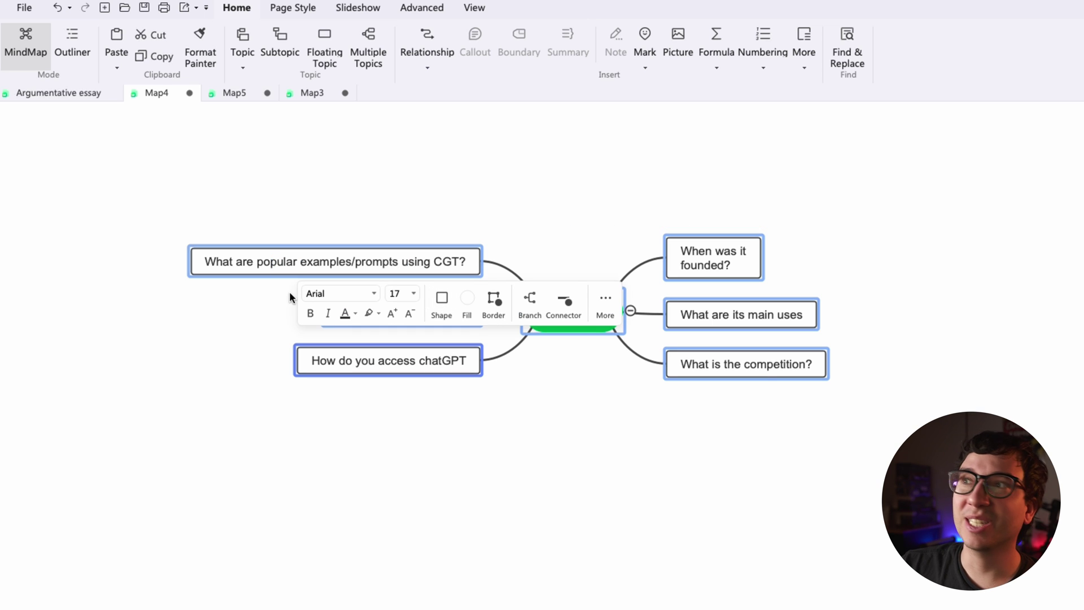
{"action": "left_click_drag", "start_coordinate": [1011, 248], "coordinate": [267, 466]}
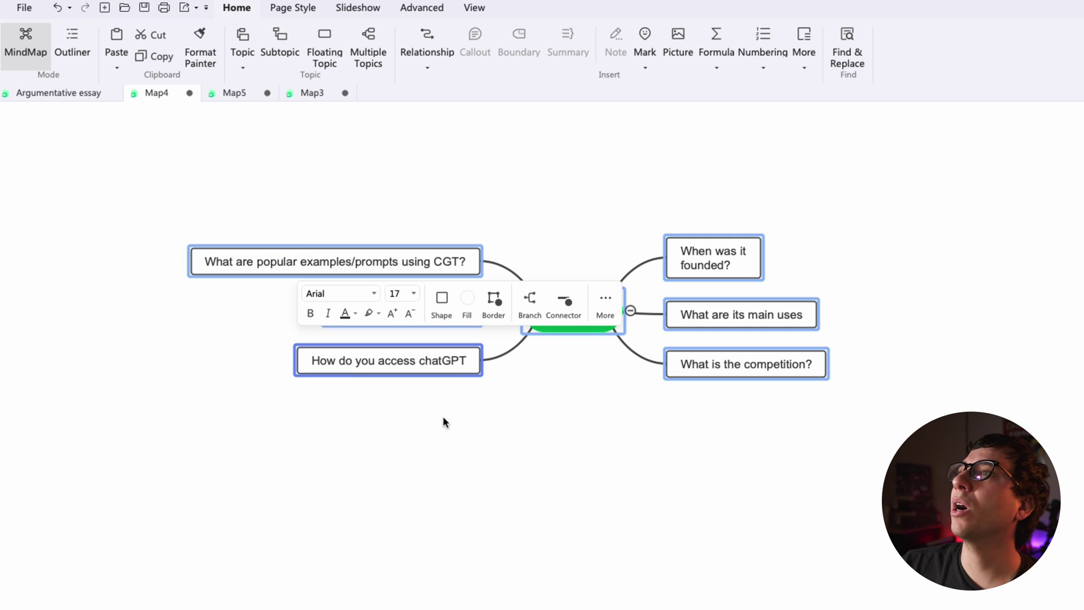
{"action": "left_click", "coordinate": [994, 384]}
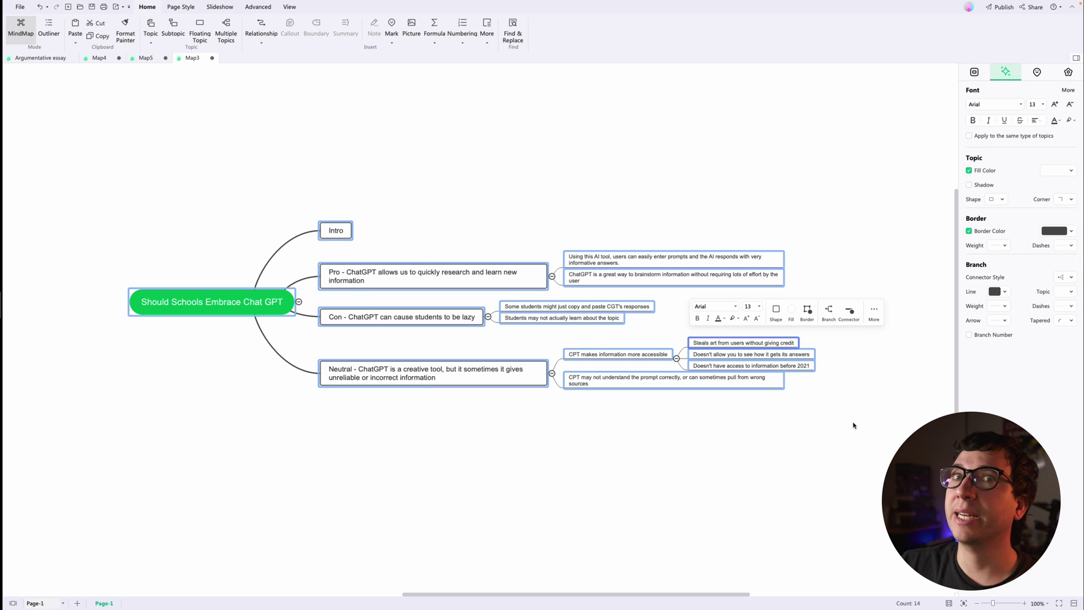
{"action": "left_click", "coordinate": [853, 425]}
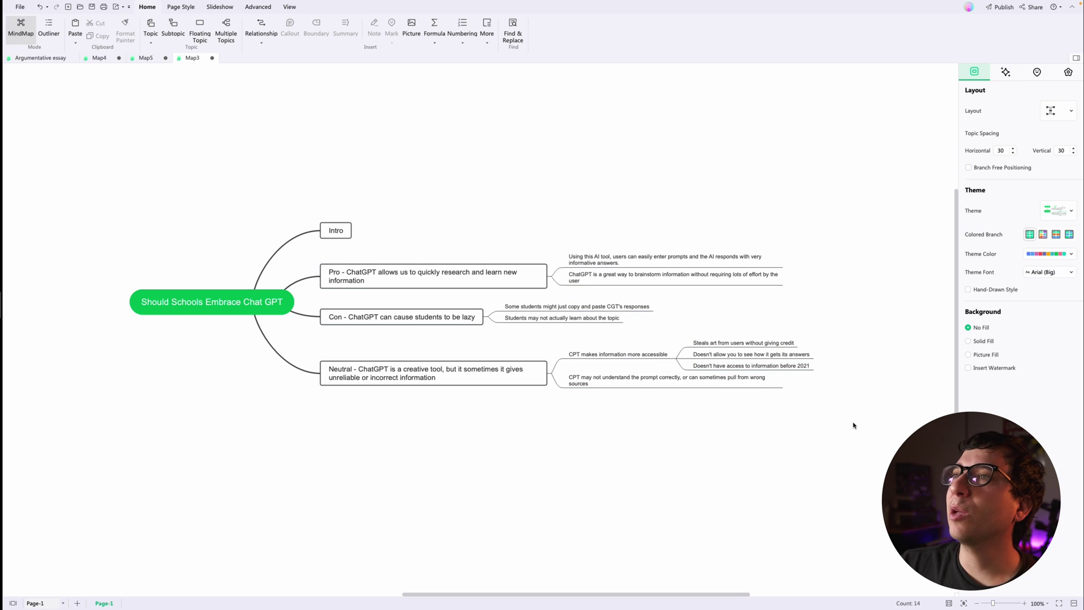
{"action": "left_click", "coordinate": [99, 58]}
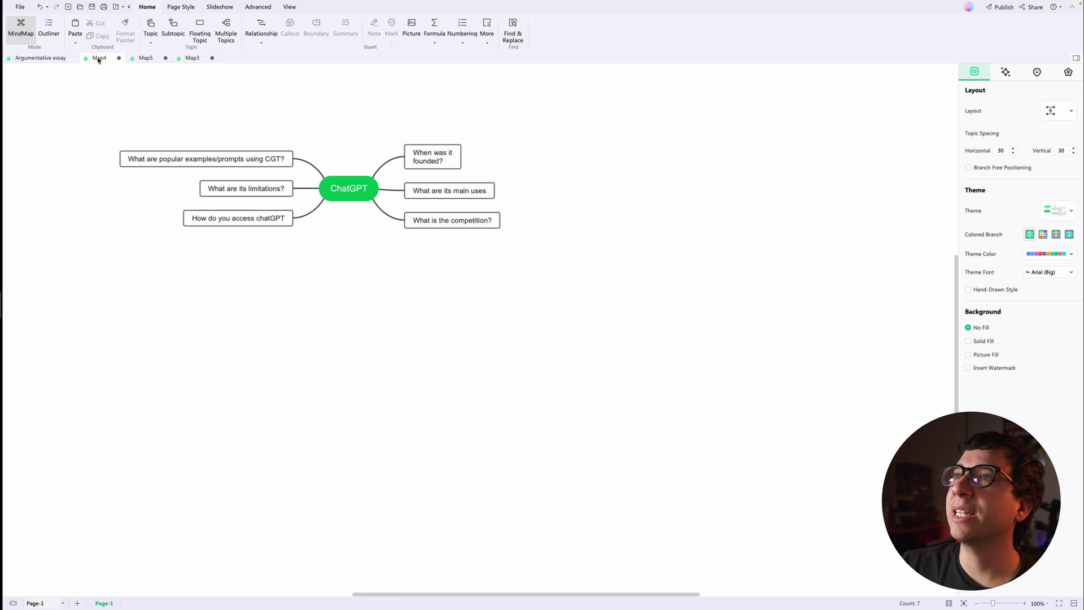
{"action": "left_click", "coordinate": [192, 58]}
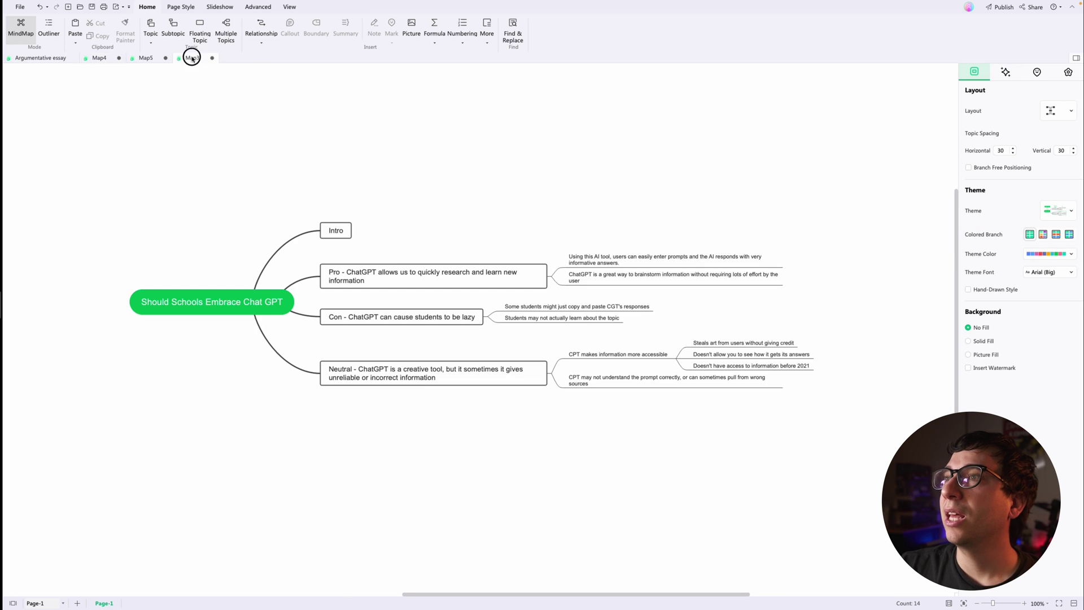
{"action": "left_click_drag", "start_coordinate": [140, 154], "coordinate": [865, 530]}
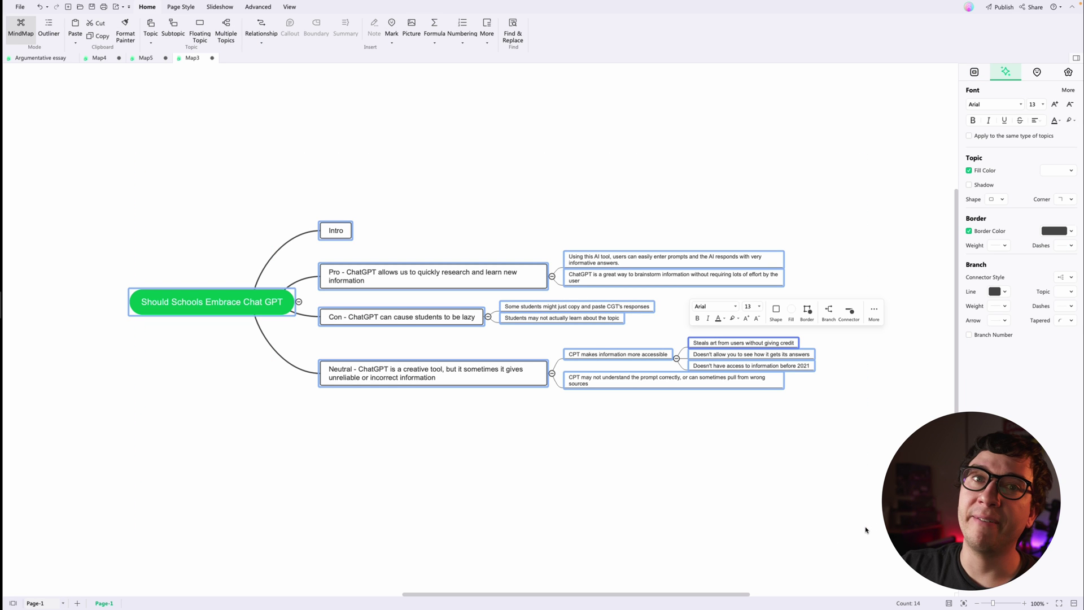